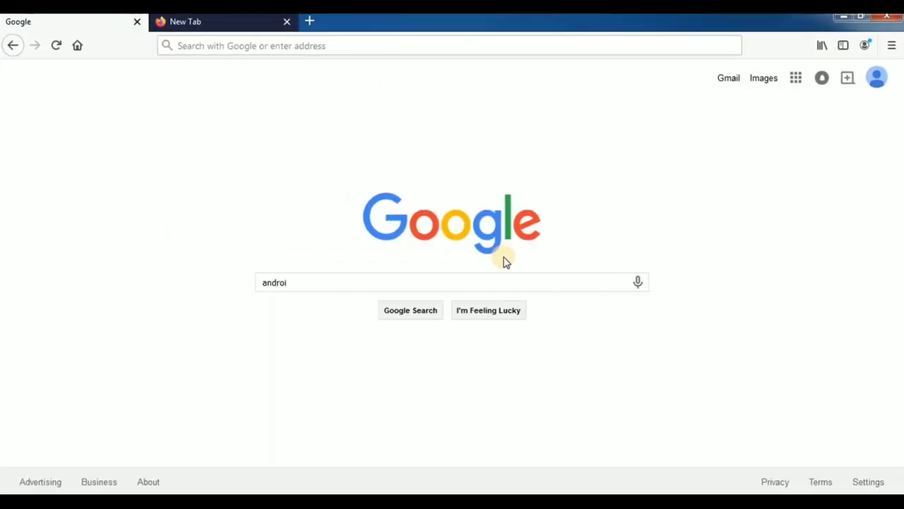
Search Google for 'android mtk' to reach the androidmtk.com site
{"action": "type", "text": "d"}
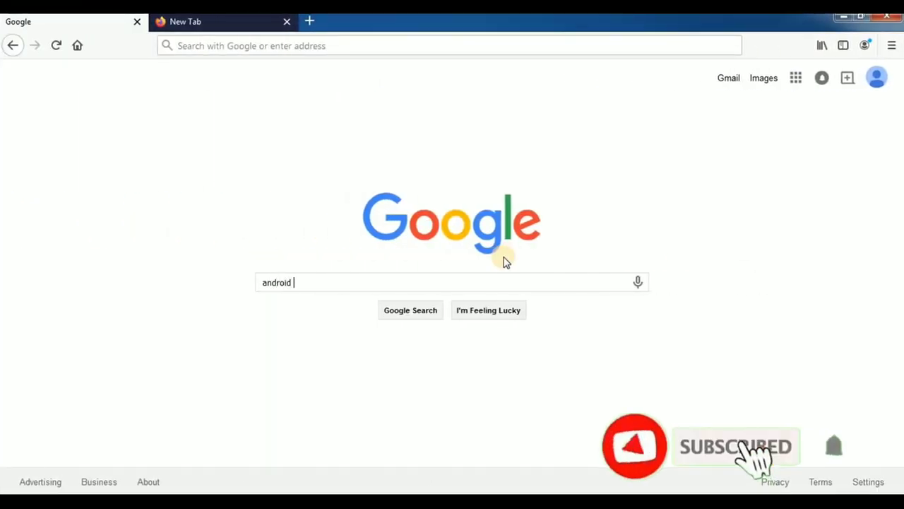
{"action": "type", "text": " mtk"}
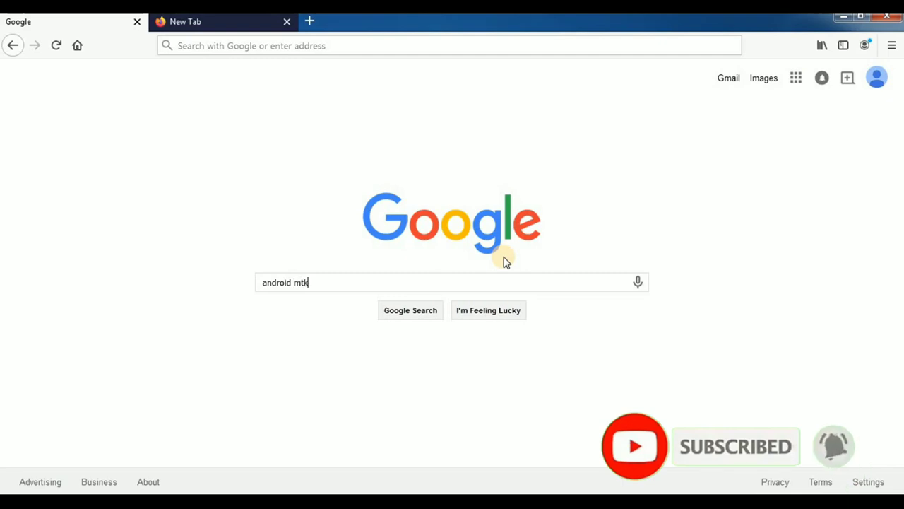
{"action": "left_click", "coordinate": [412, 313]}
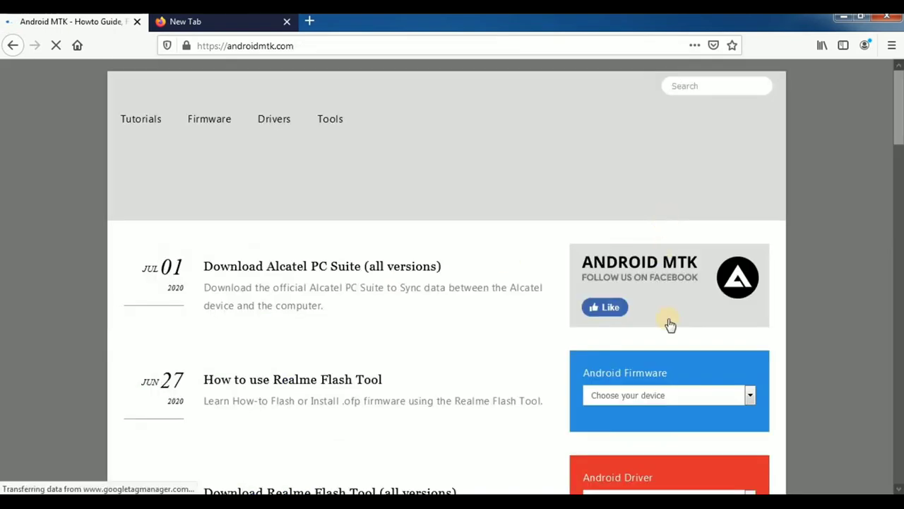
Choose Xiaomi in androidmtk.com's Android Firmware device dropdown
{"action": "scroll", "coordinate": [854, 312], "scroll_direction": "down", "scroll_amount": 3}
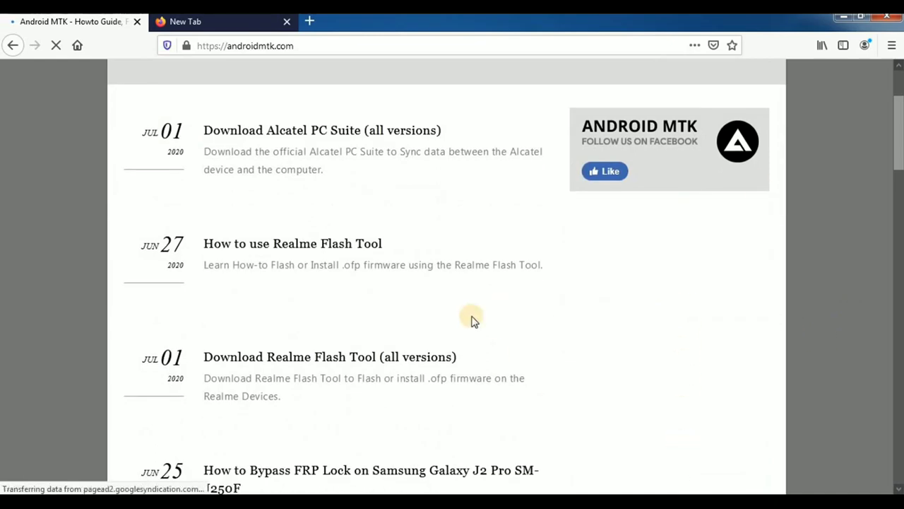
{"action": "scroll", "coordinate": [863, 321], "scroll_direction": "up", "scroll_amount": 2}
{"action": "scroll", "coordinate": [863, 321], "scroll_direction": "down", "scroll_amount": 10}
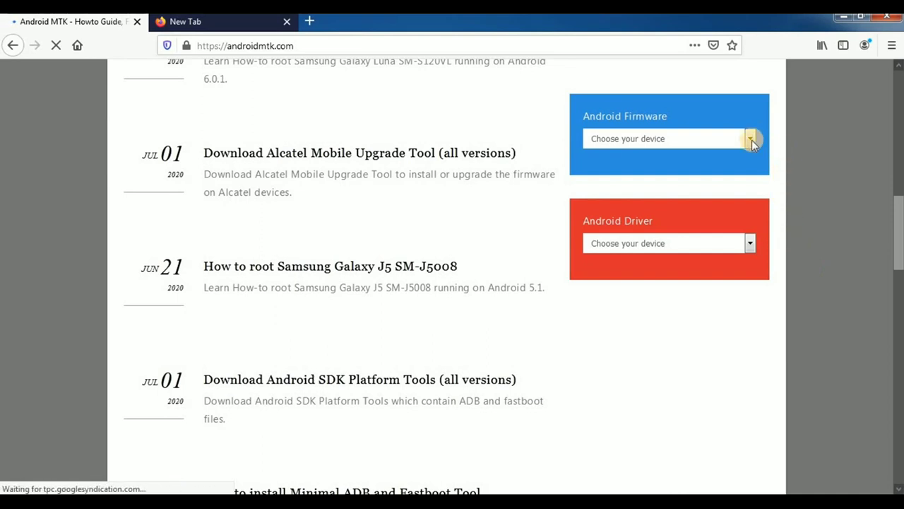
{"action": "left_click", "coordinate": [751, 140]}
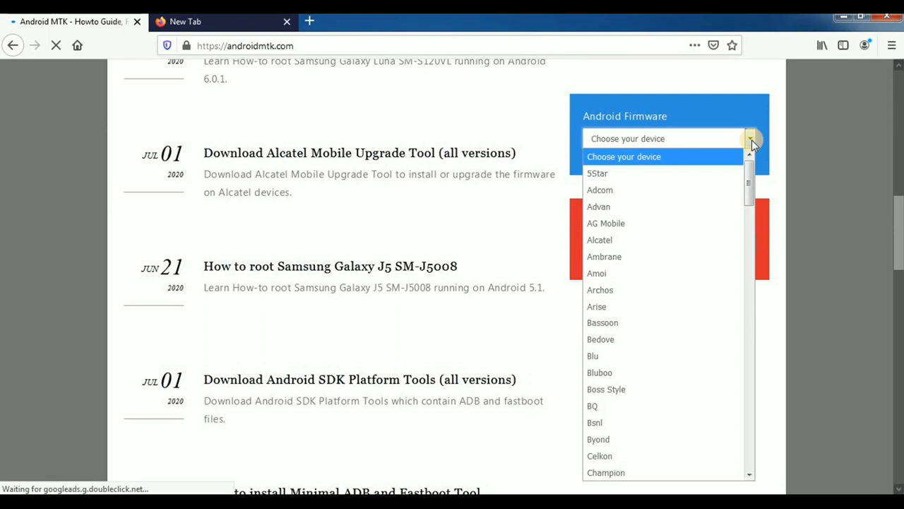
{"action": "left_click_drag", "start_coordinate": [750, 195], "coordinate": [750, 421]}
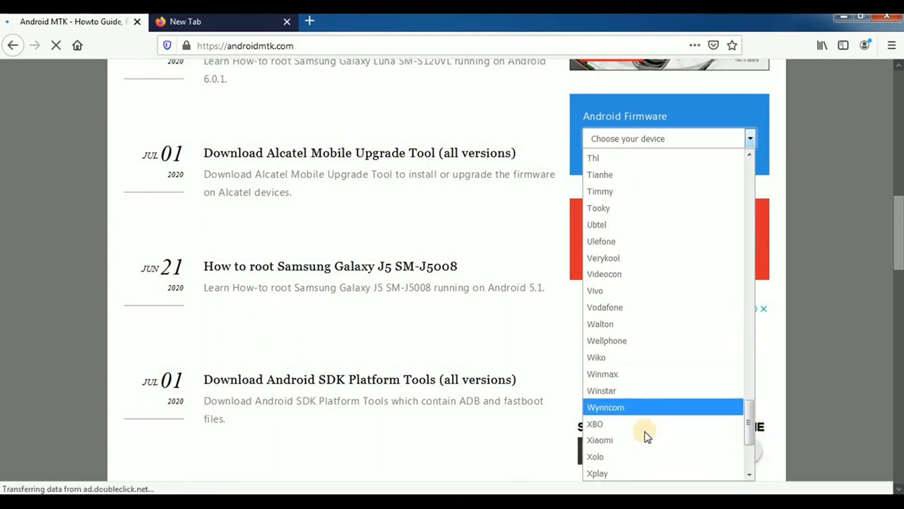
{"action": "scroll", "coordinate": [666, 414], "scroll_direction": "down", "scroll_amount": 3}
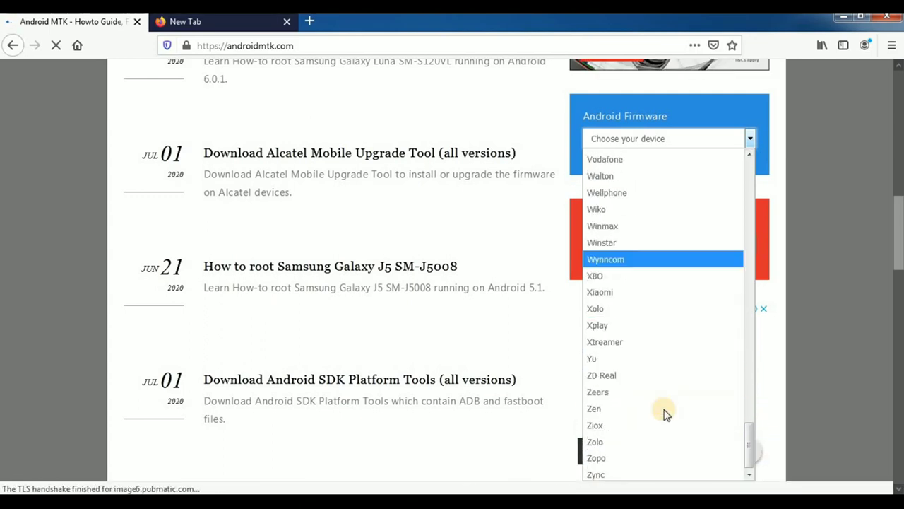
{"action": "left_click", "coordinate": [641, 291]}
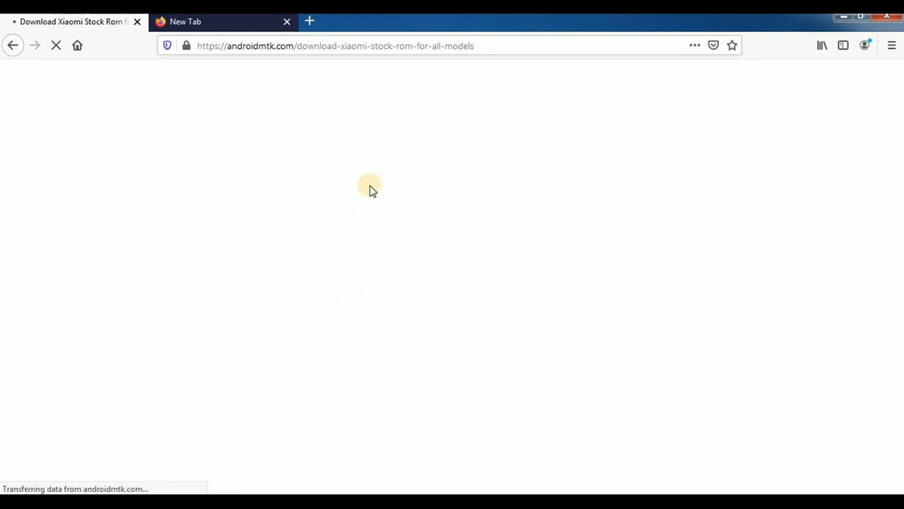
Dismiss the bottom ad and find 'mi note 5' on the Xiaomi stock ROM page
{"action": "scroll", "coordinate": [529, 348], "scroll_direction": "down", "scroll_amount": 3}
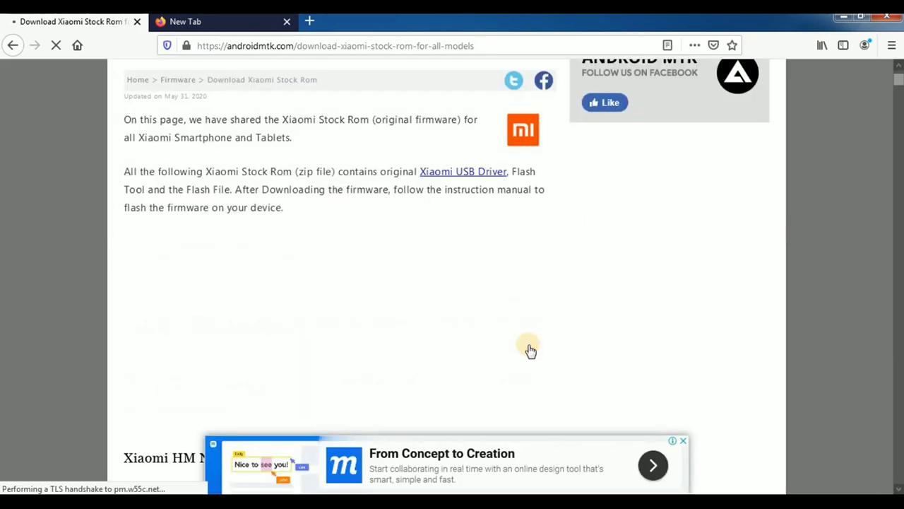
{"action": "scroll", "coordinate": [532, 352], "scroll_direction": "down", "scroll_amount": 15}
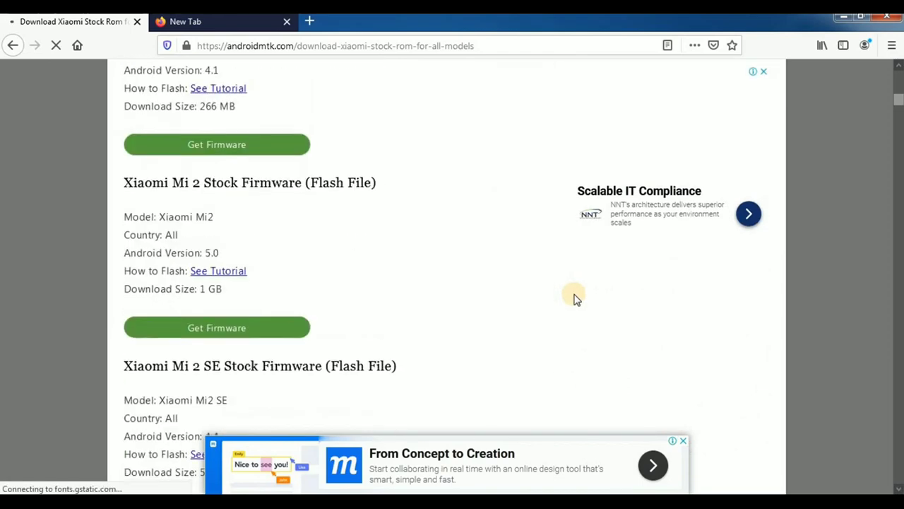
{"action": "scroll", "coordinate": [575, 298], "scroll_direction": "down", "scroll_amount": 10}
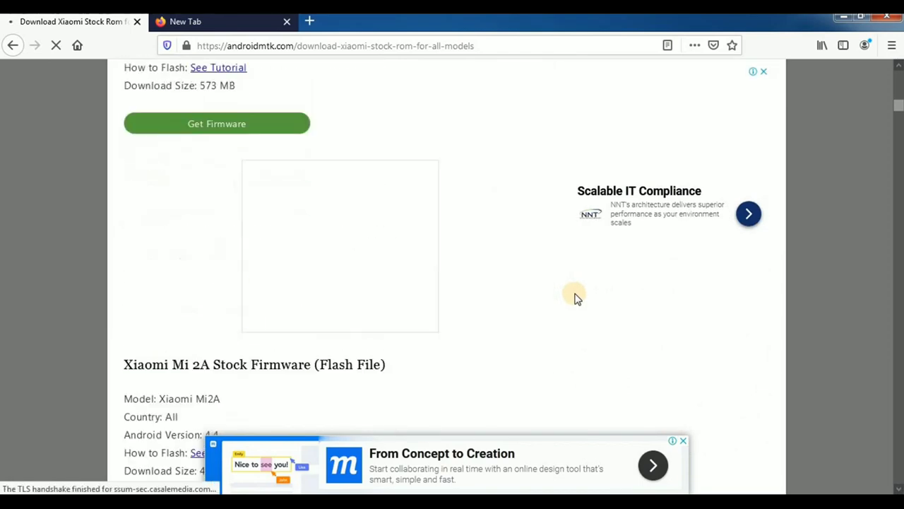
{"action": "left_click", "coordinate": [682, 440]}
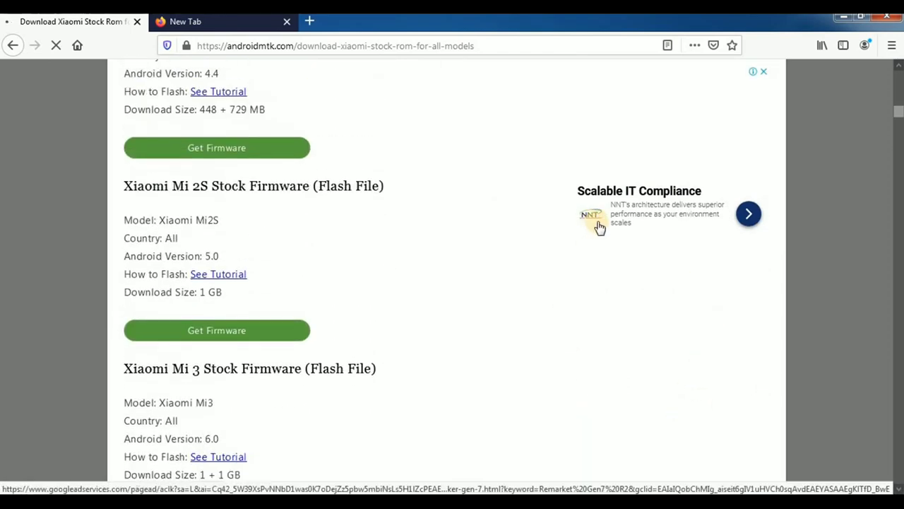
{"action": "scroll", "coordinate": [600, 225], "scroll_direction": "up", "scroll_amount": 4}
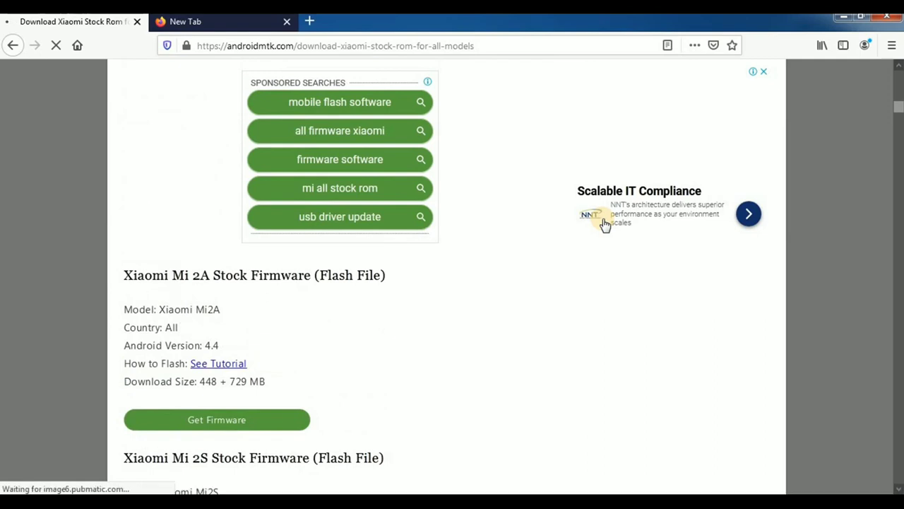
{"action": "key", "text": "ctrl+f"}
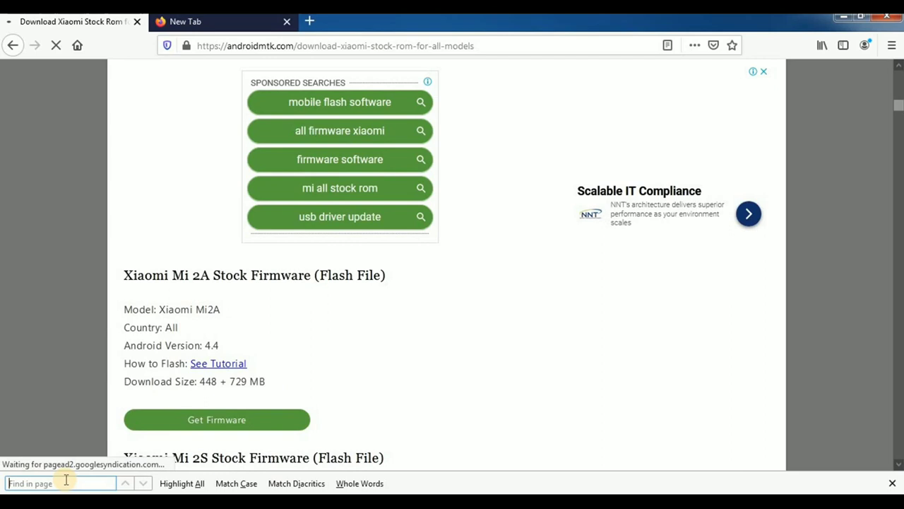
{"action": "type", "text": "mi"}
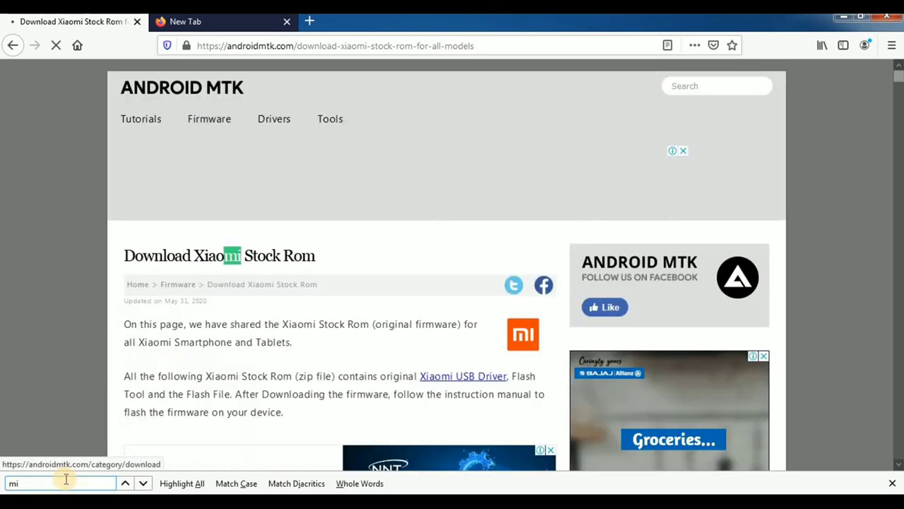
{"action": "type", "text": " note 5"}
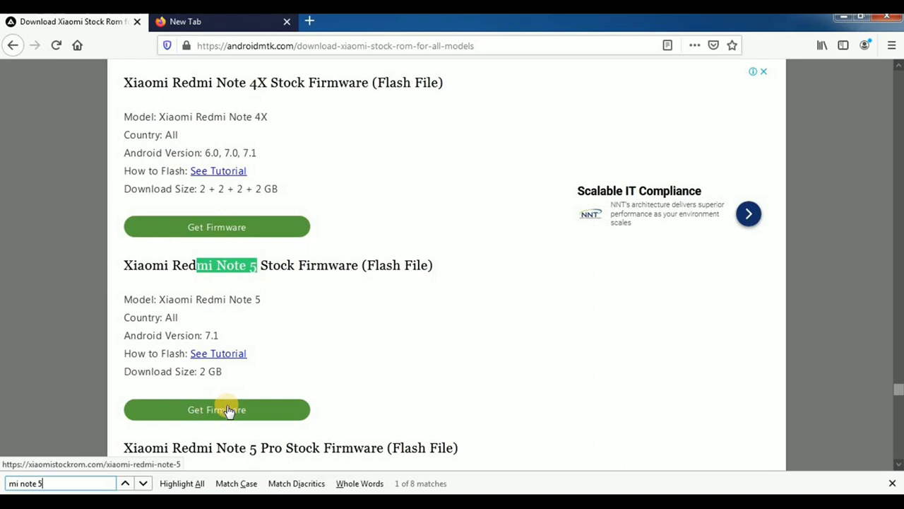
{"action": "left_click", "coordinate": [230, 360]}
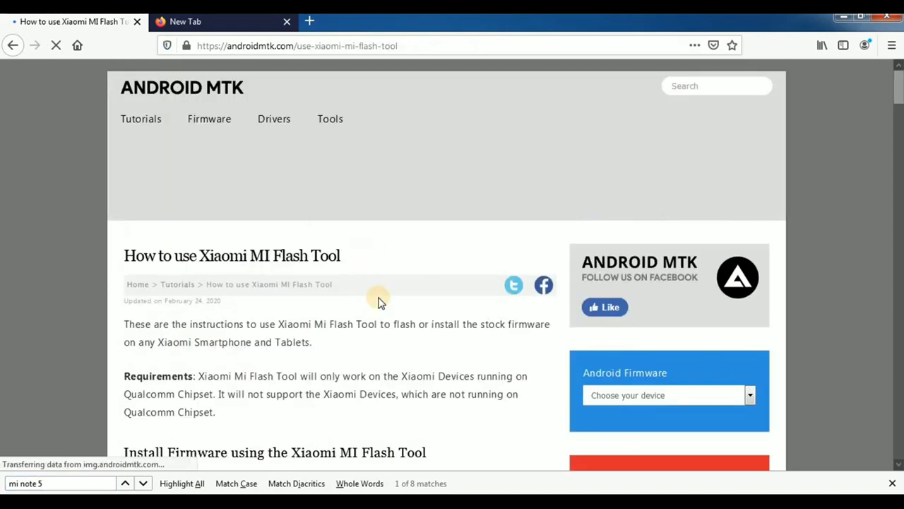
{"action": "scroll", "coordinate": [378, 300], "scroll_direction": "down", "scroll_amount": 8}
{"action": "scroll", "coordinate": [378, 301], "scroll_direction": "down", "scroll_amount": 4}
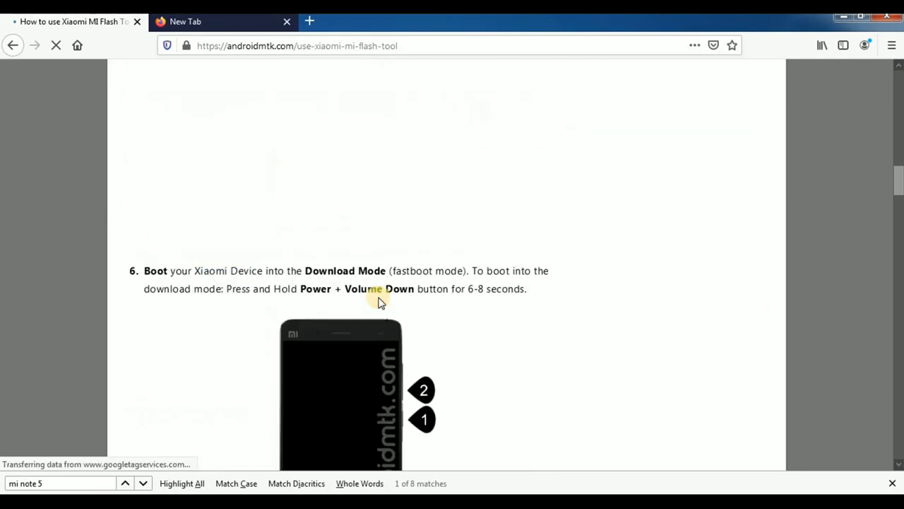
{"action": "scroll", "coordinate": [378, 300], "scroll_direction": "down", "scroll_amount": 4}
{"action": "scroll", "coordinate": [378, 300], "scroll_direction": "down", "scroll_amount": 20}
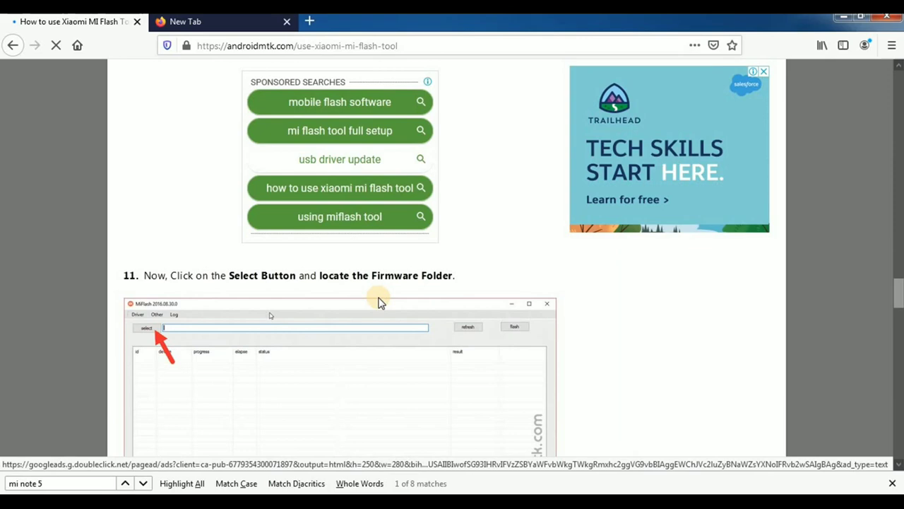
{"action": "scroll", "coordinate": [378, 301], "scroll_direction": "up", "scroll_amount": 20}
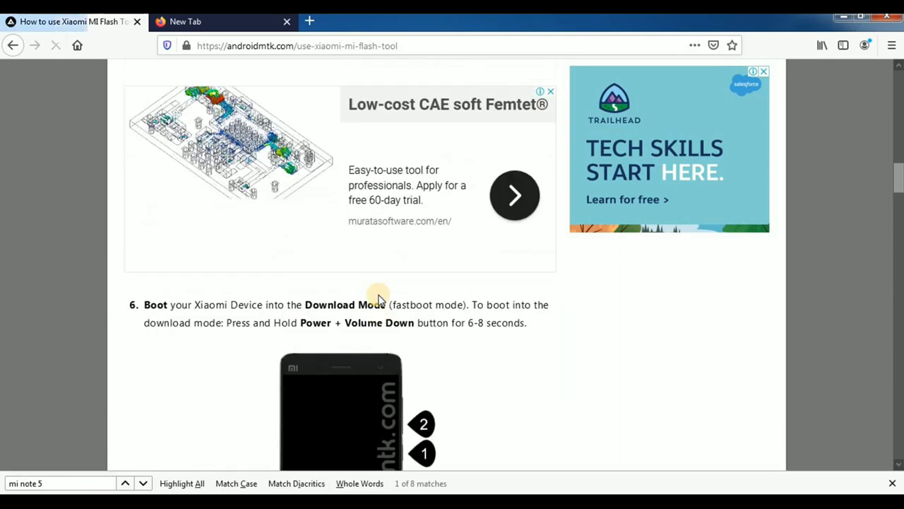
{"action": "scroll", "coordinate": [377, 300], "scroll_direction": "up", "scroll_amount": 10}
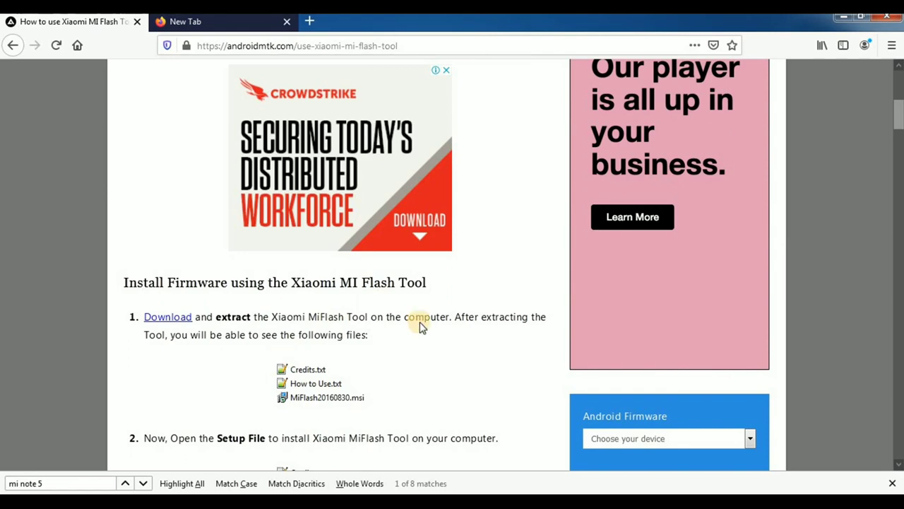
{"action": "scroll", "coordinate": [410, 332], "scroll_direction": "up", "scroll_amount": 1}
{"action": "scroll", "coordinate": [396, 339], "scroll_direction": "down", "scroll_amount": 10}
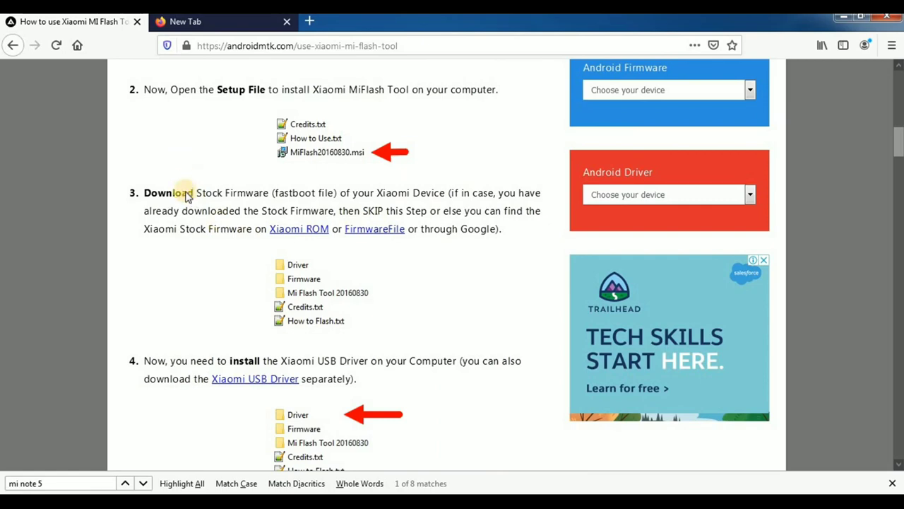
{"action": "scroll", "coordinate": [187, 198], "scroll_direction": "up", "scroll_amount": 6}
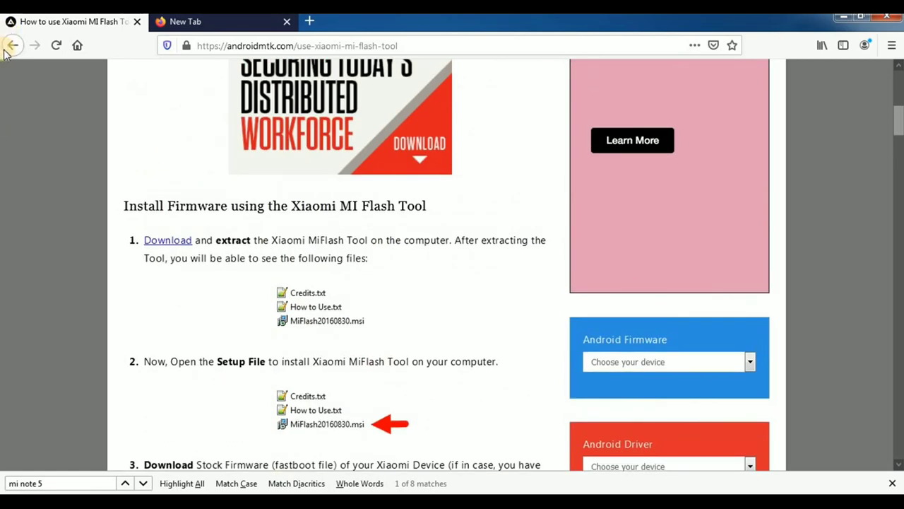
{"action": "scroll", "coordinate": [262, 244], "scroll_direction": "up", "scroll_amount": 5}
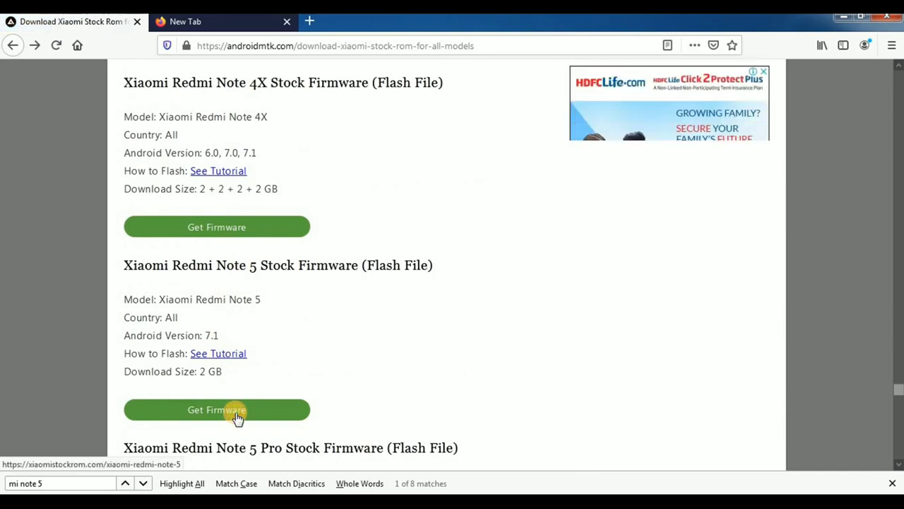
Open the Redmi Note 5 firmware page and follow the V9.5.4.0 package's Get Link
{"action": "left_click", "coordinate": [236, 416]}
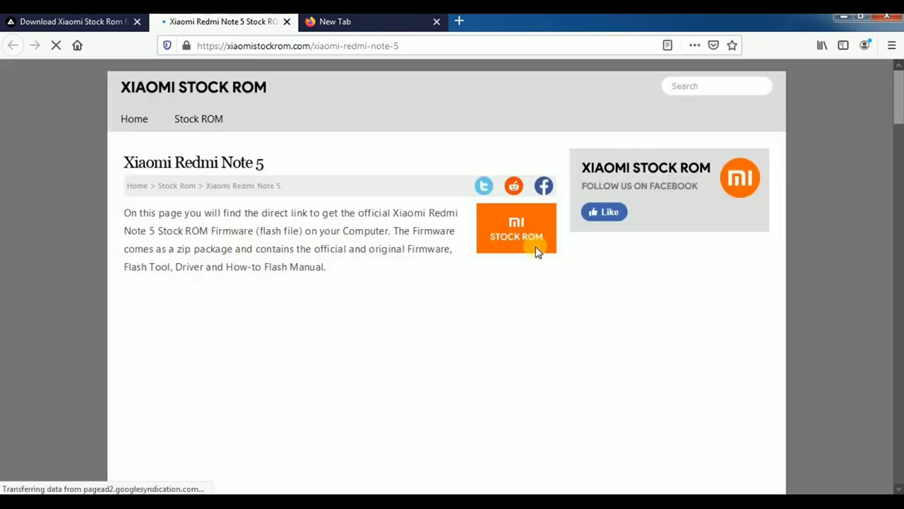
{"action": "scroll", "coordinate": [548, 309], "scroll_direction": "down", "scroll_amount": 5}
{"action": "scroll", "coordinate": [549, 310], "scroll_direction": "down", "scroll_amount": 6}
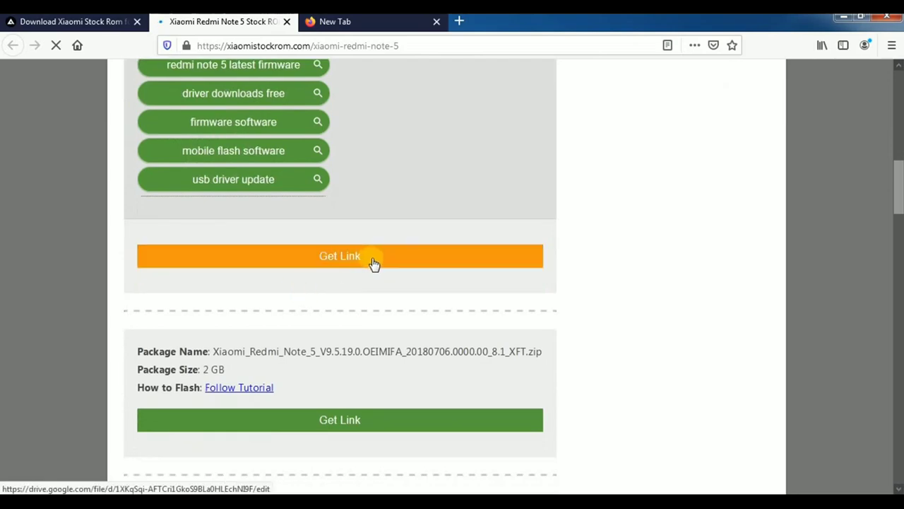
{"action": "scroll", "coordinate": [536, 352], "scroll_direction": "up", "scroll_amount": 4}
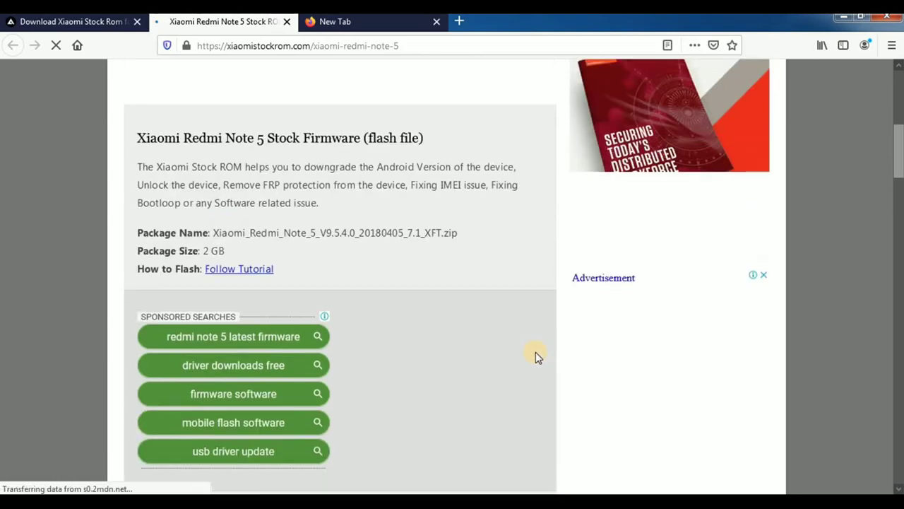
{"action": "scroll", "coordinate": [536, 293], "scroll_direction": "down", "scroll_amount": 5}
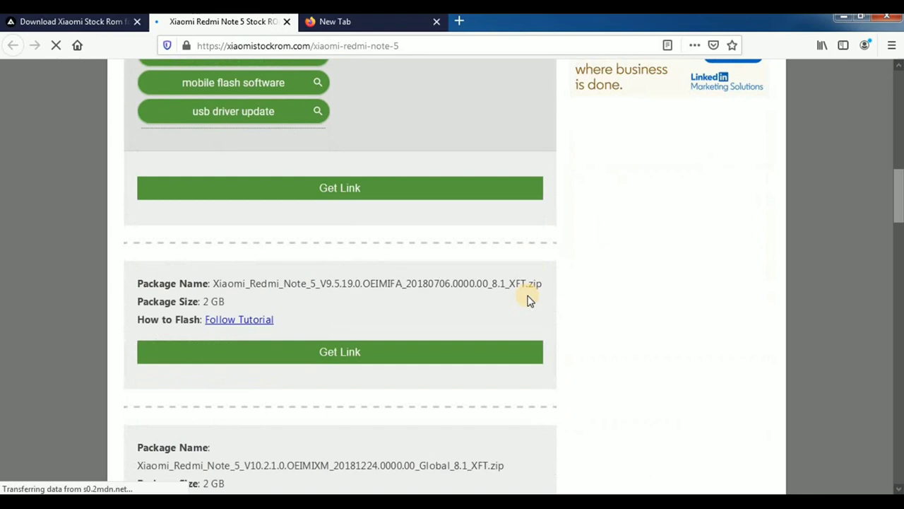
{"action": "scroll", "coordinate": [530, 300], "scroll_direction": "down", "scroll_amount": 1}
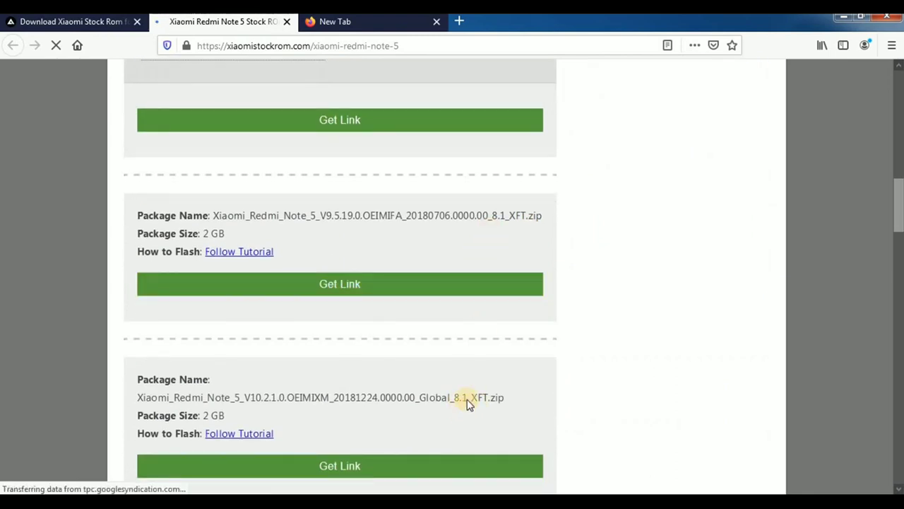
{"action": "scroll", "coordinate": [466, 396], "scroll_direction": "down", "scroll_amount": 5}
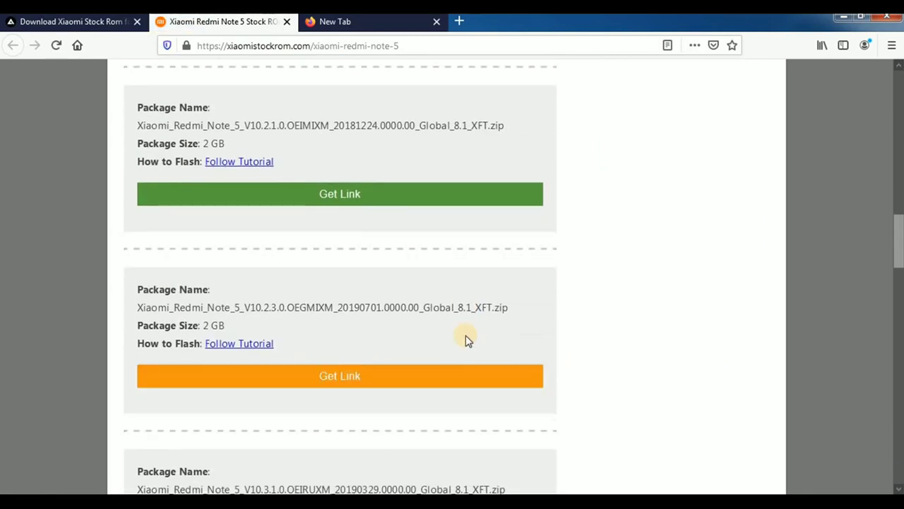
{"action": "scroll", "coordinate": [475, 329], "scroll_direction": "down", "scroll_amount": 4}
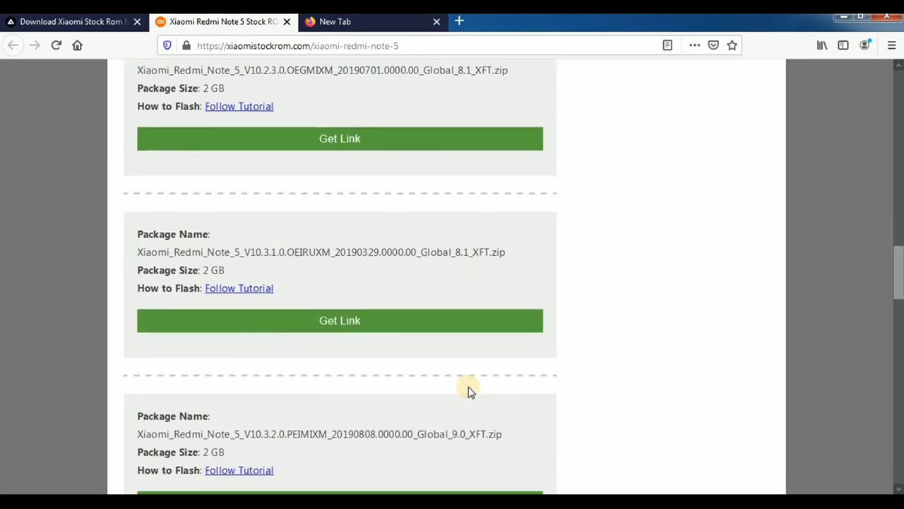
{"action": "scroll", "coordinate": [486, 358], "scroll_direction": "down", "scroll_amount": 3}
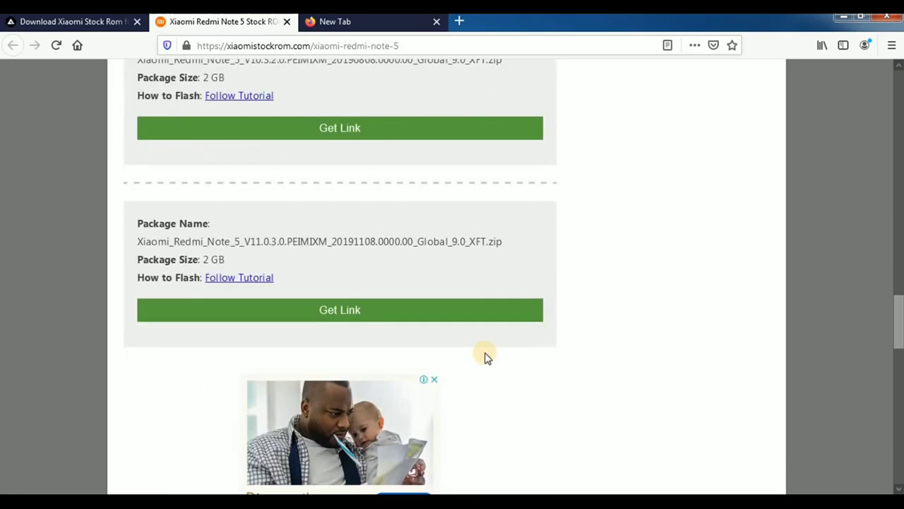
{"action": "scroll", "coordinate": [486, 357], "scroll_direction": "up", "scroll_amount": 12}
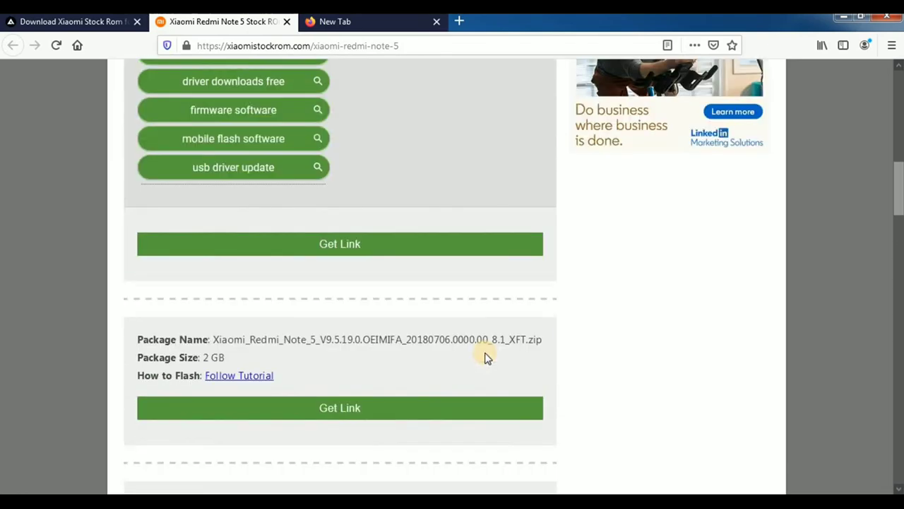
{"action": "scroll", "coordinate": [486, 357], "scroll_direction": "up", "scroll_amount": 5}
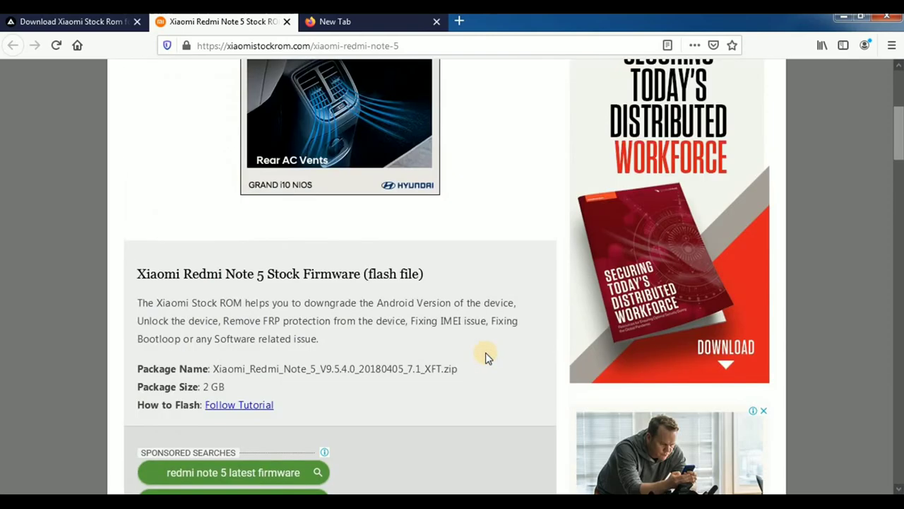
{"action": "scroll", "coordinate": [486, 357], "scroll_direction": "down", "scroll_amount": 3}
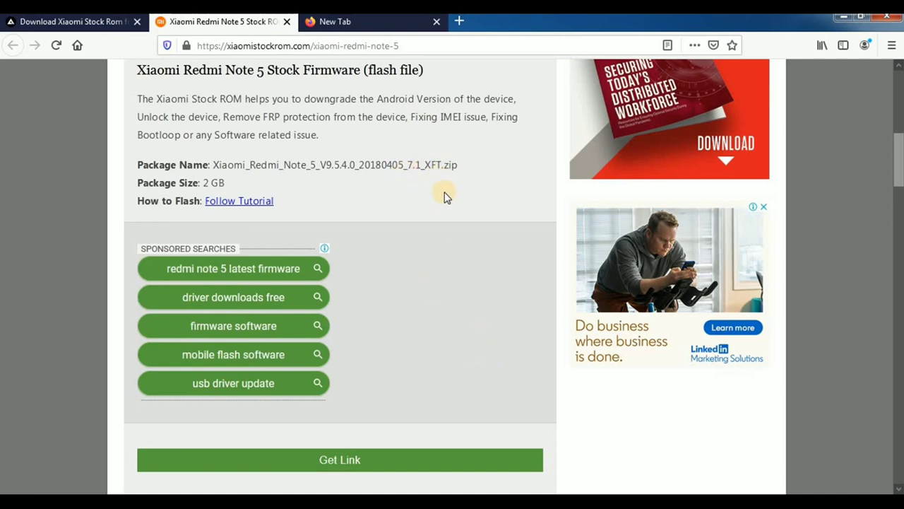
{"action": "left_click", "coordinate": [375, 459]}
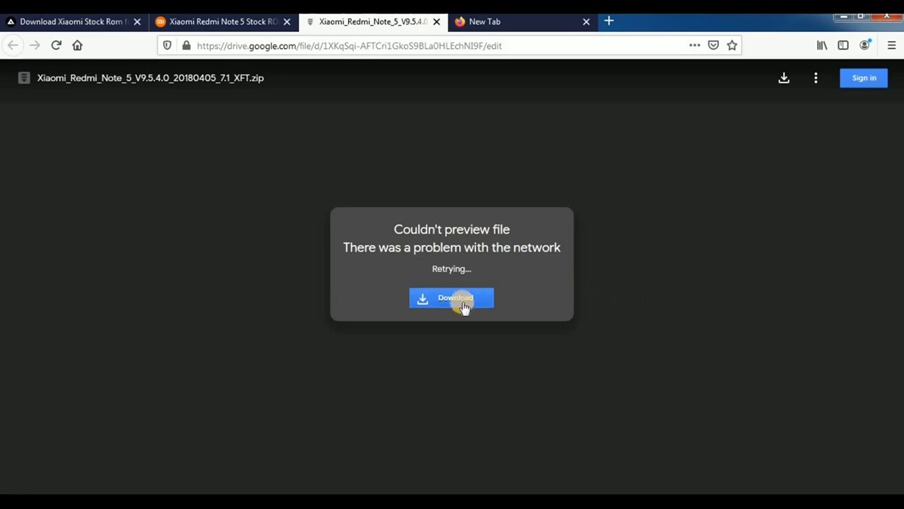
Save the 2.0G Xiaomi_Redmi_Note_5_V9.5.4.0 zip from Google Drive, bypassing the virus-scan warning
{"action": "left_click", "coordinate": [466, 298]}
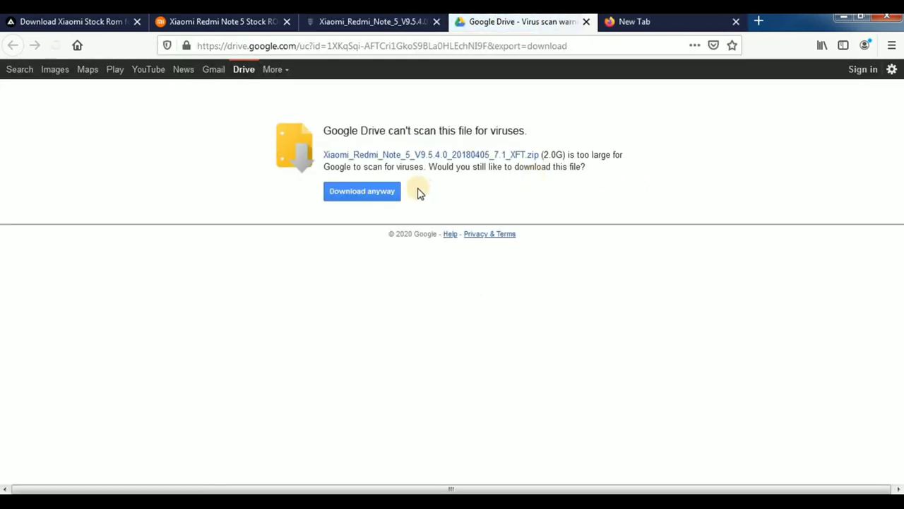
{"action": "left_click", "coordinate": [364, 197]}
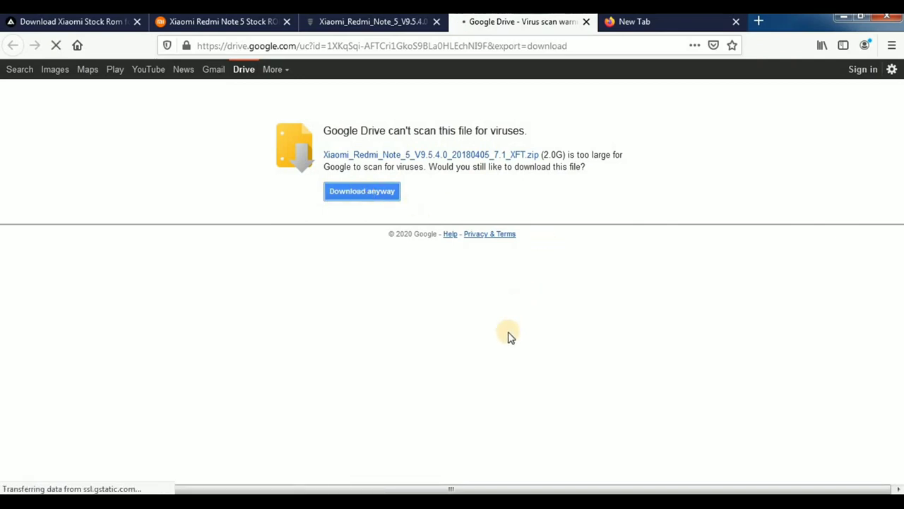
{"action": "left_click", "coordinate": [348, 198]}
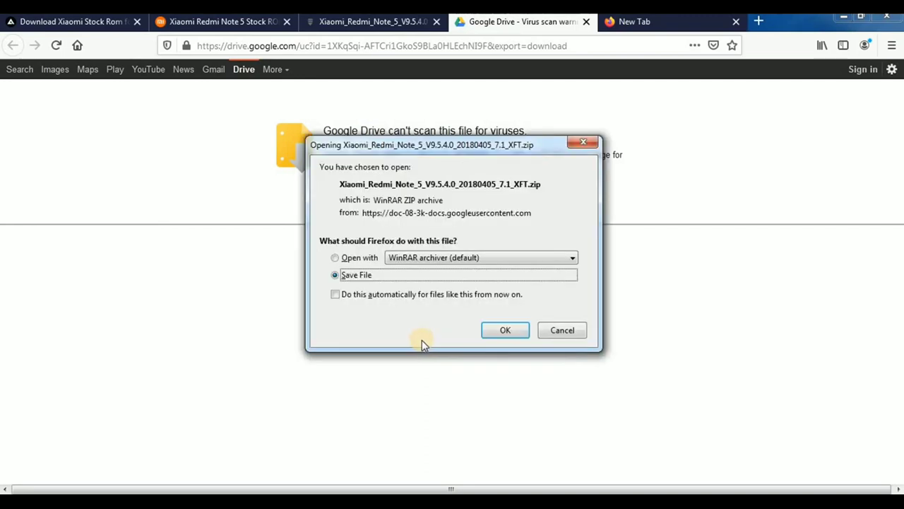
{"action": "left_click", "coordinate": [363, 275]}
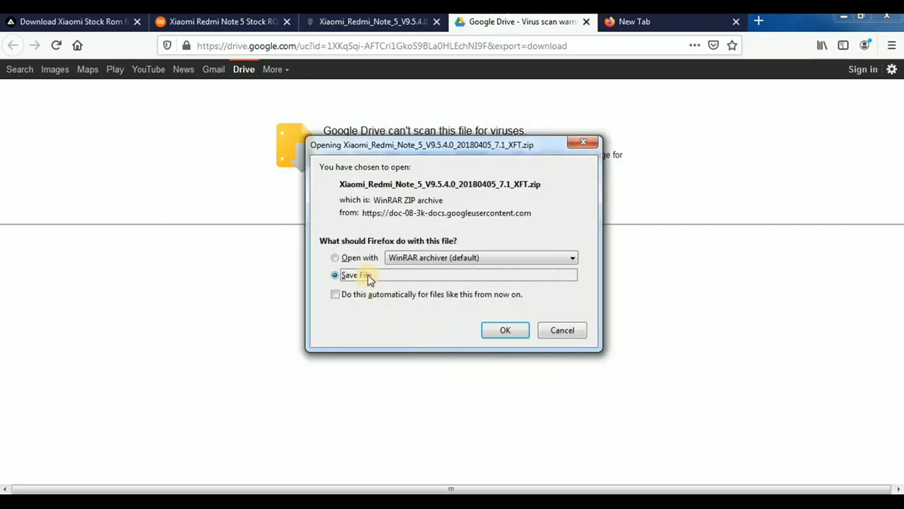
{"action": "left_click", "coordinate": [506, 330]}
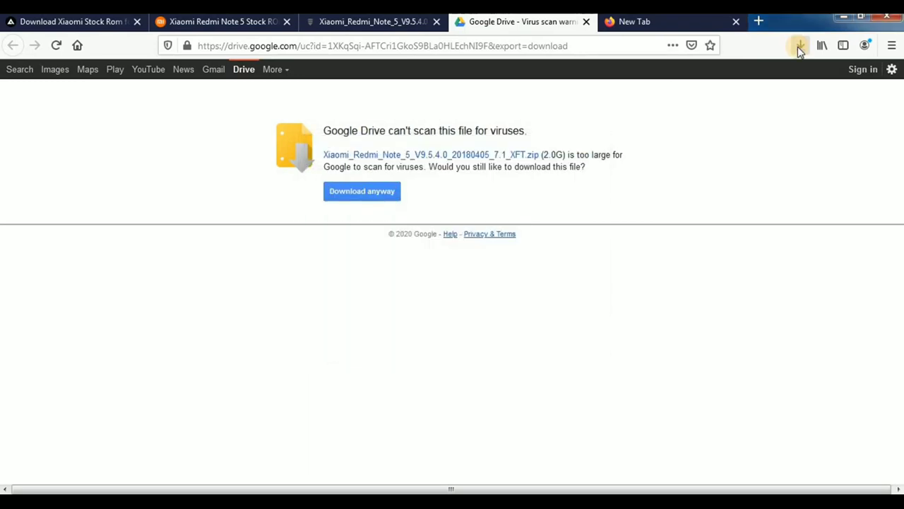
{"action": "left_click", "coordinate": [799, 47]}
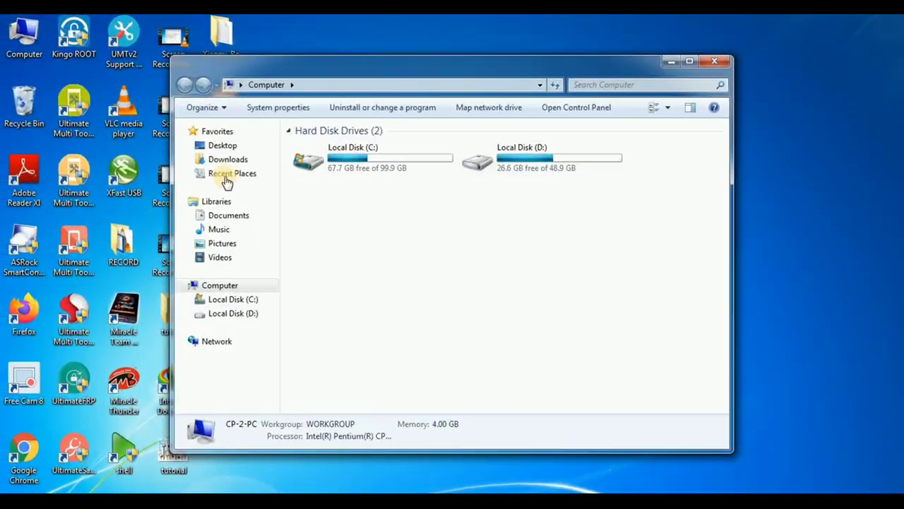
Browse to D:\mobile software, view the extracted Xiaomi_Redmi_Note_5 folder, then right-click its zip
{"action": "left_click", "coordinate": [219, 159]}
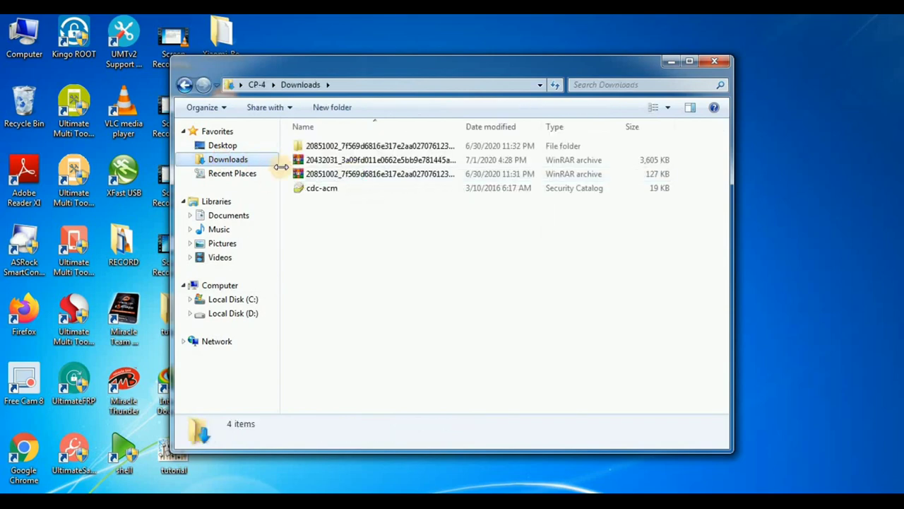
{"action": "left_click", "coordinate": [259, 318]}
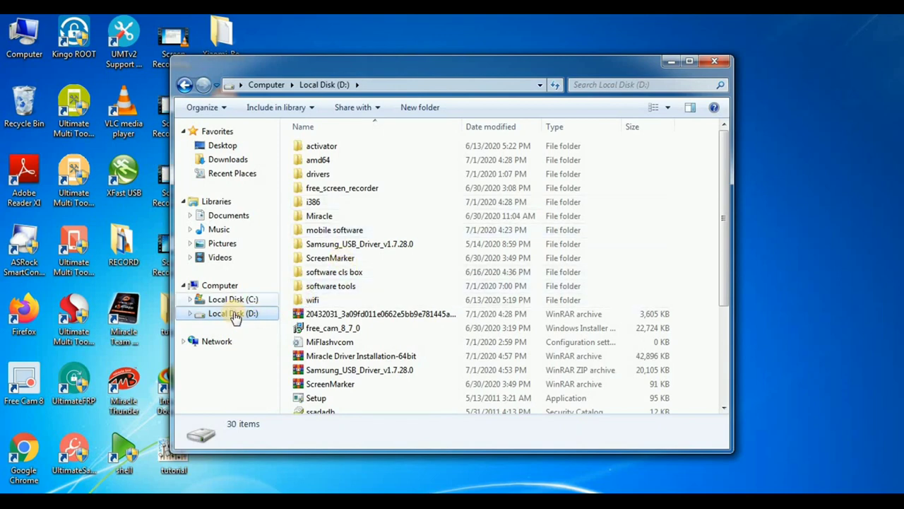
{"action": "double_click", "coordinate": [366, 233]}
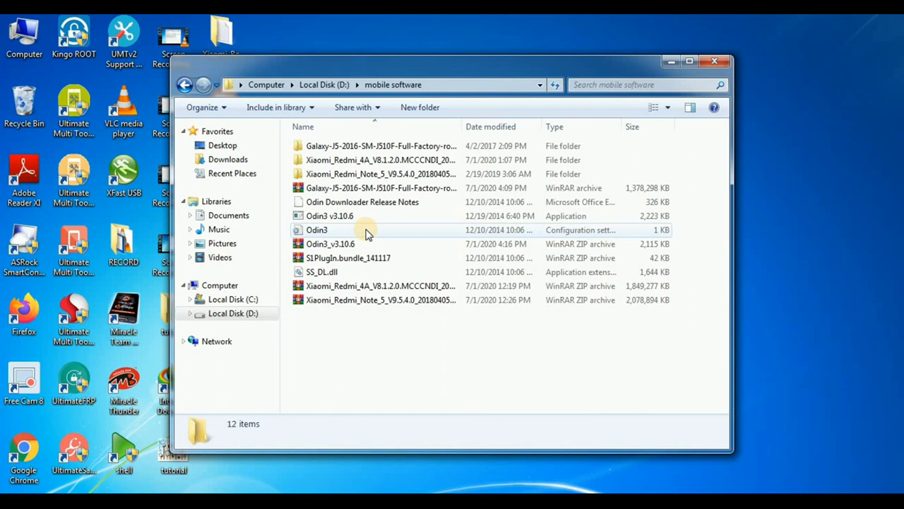
{"action": "double_click", "coordinate": [409, 175]}
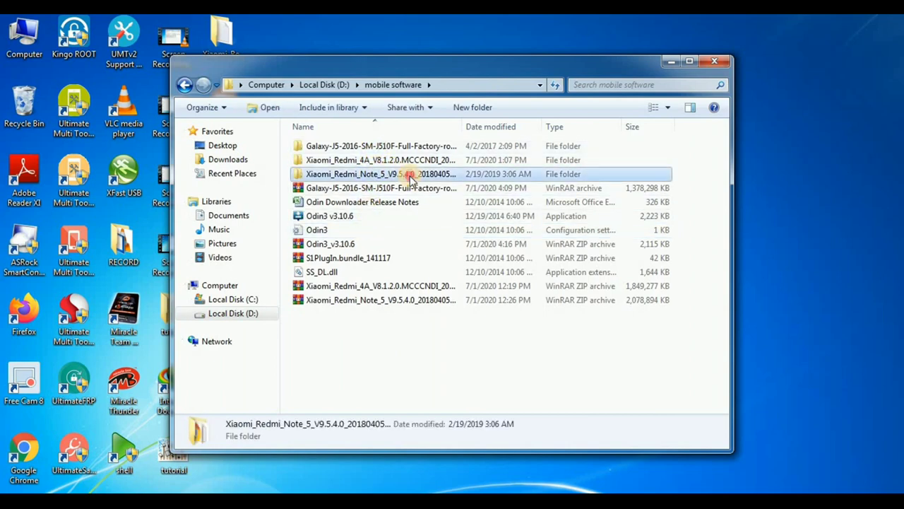
{"action": "left_click", "coordinate": [183, 84]}
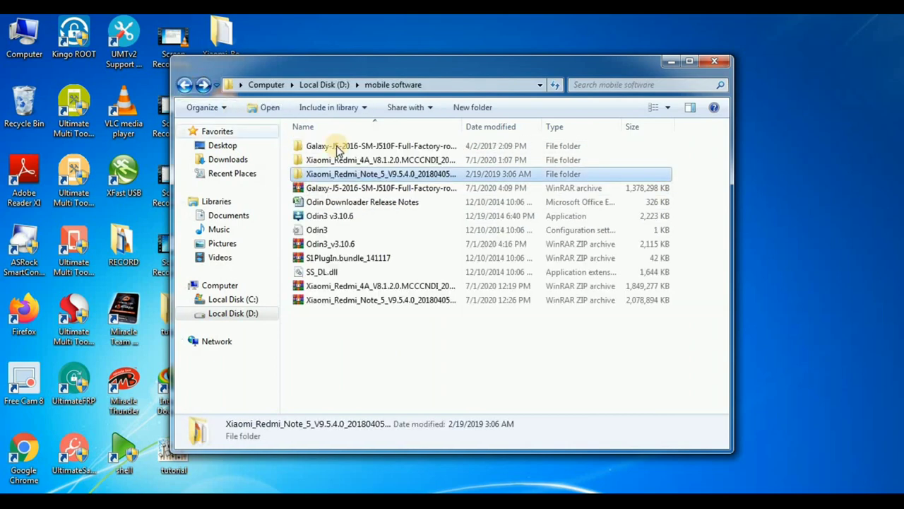
{"action": "left_click", "coordinate": [422, 302]}
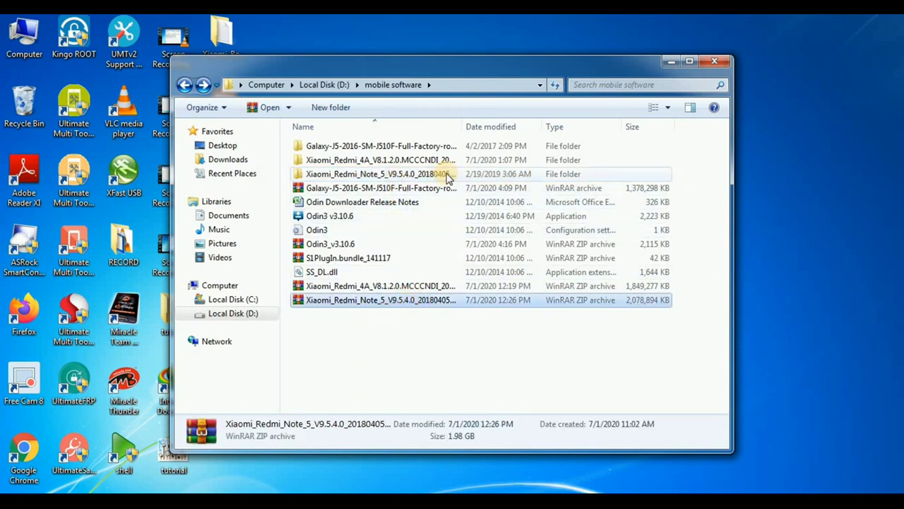
{"action": "right_click", "coordinate": [391, 300]}
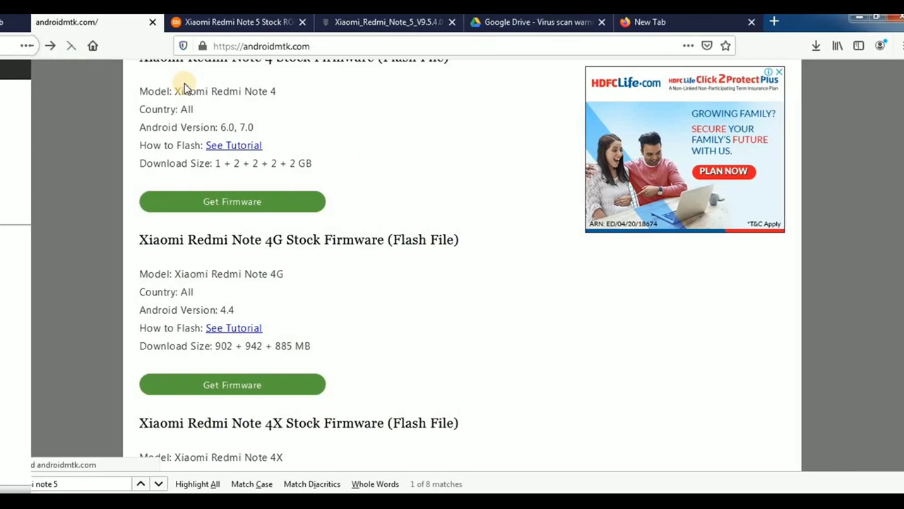
Pick Xiaomi under Android Driver and scroll the USB drivers list to Redmi Note 5
{"action": "scroll", "coordinate": [430, 186], "scroll_direction": "up", "scroll_amount": 10}
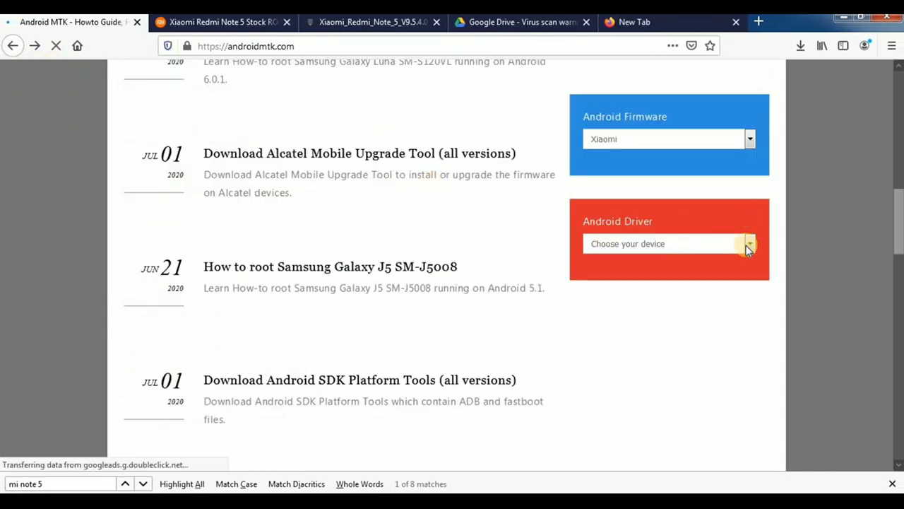
{"action": "left_click", "coordinate": [748, 244]}
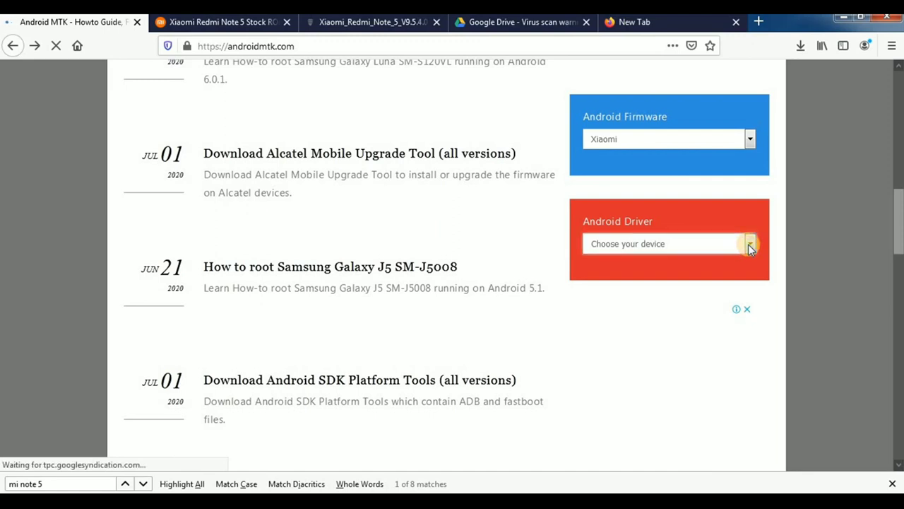
{"action": "left_click", "coordinate": [750, 246]}
{"action": "scroll", "coordinate": [697, 353], "scroll_direction": "down", "scroll_amount": 5}
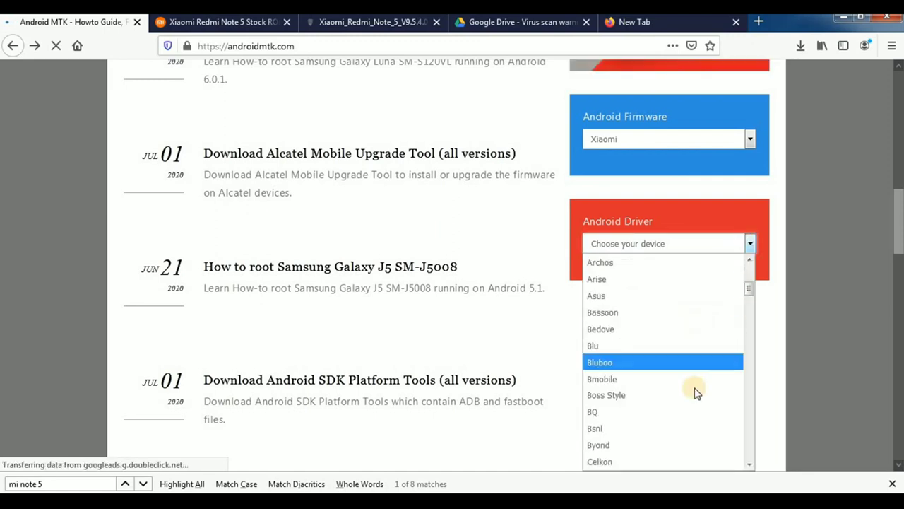
{"action": "scroll", "coordinate": [697, 393], "scroll_direction": "down", "scroll_amount": 15}
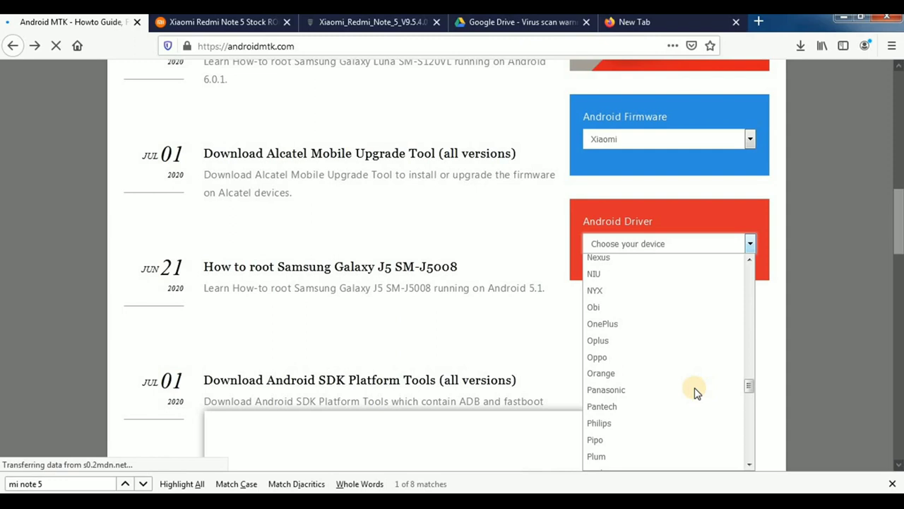
{"action": "scroll", "coordinate": [697, 393], "scroll_direction": "down", "scroll_amount": 7}
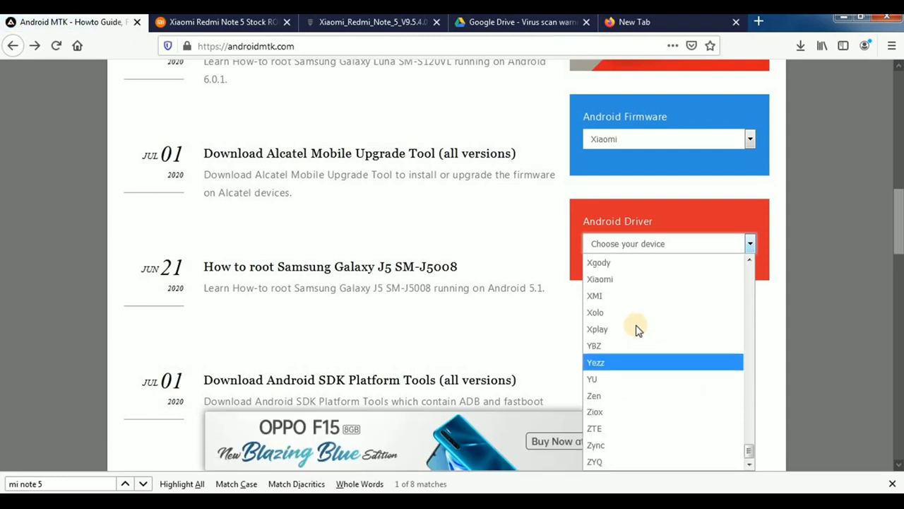
{"action": "left_click", "coordinate": [641, 280]}
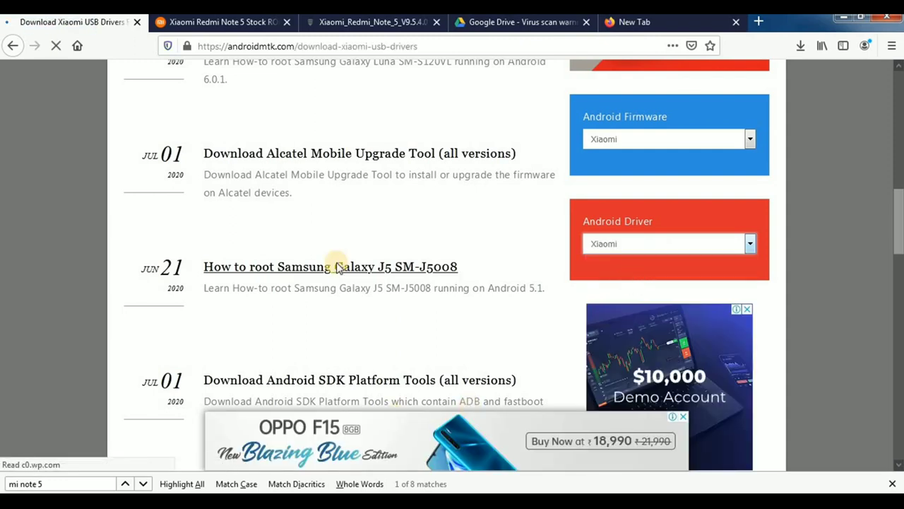
{"action": "scroll", "coordinate": [411, 299], "scroll_direction": "down", "scroll_amount": 10}
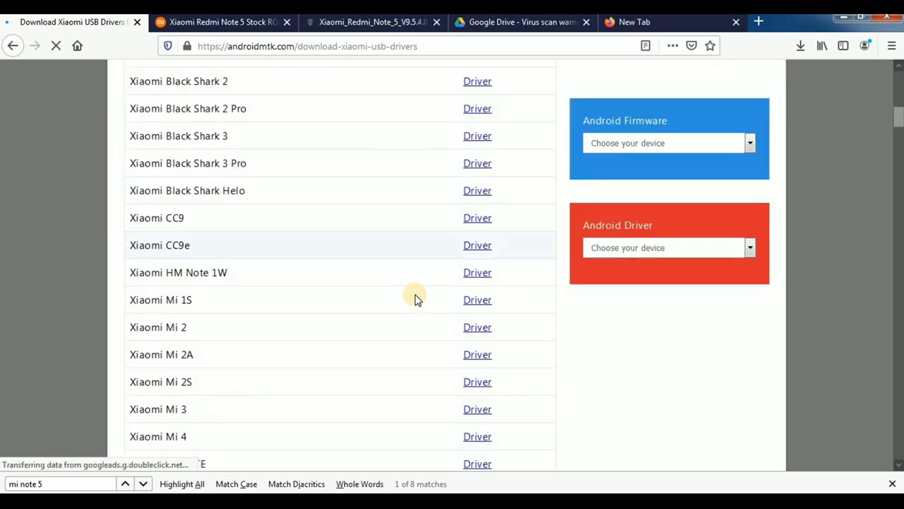
{"action": "scroll", "coordinate": [414, 299], "scroll_direction": "down", "scroll_amount": 15}
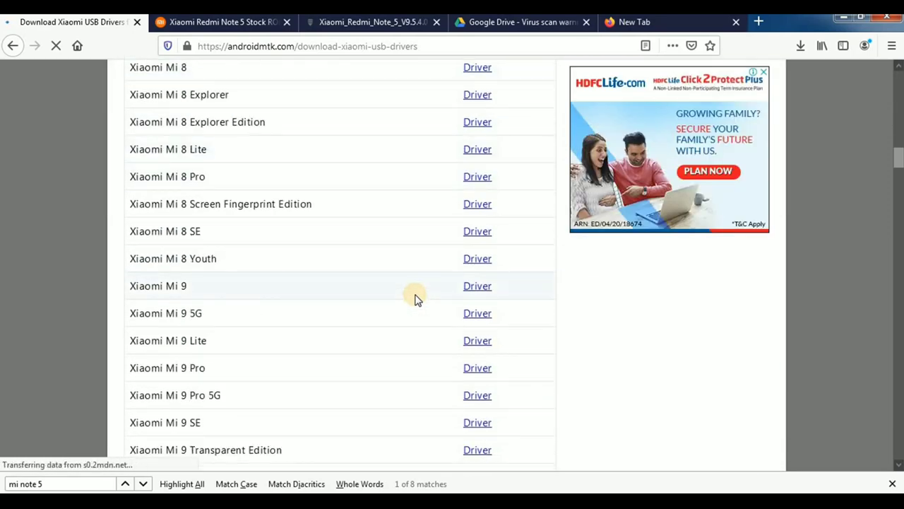
{"action": "scroll", "coordinate": [321, 281], "scroll_direction": "down", "scroll_amount": 4}
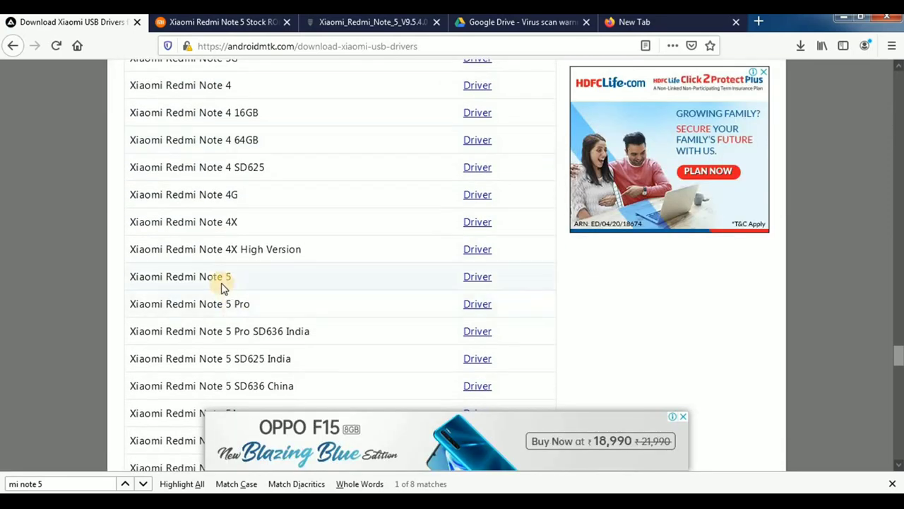
Save the 8.3 MB usb_driver_r12-windows.zip from gsmusbdriver.com's Redmi Note 5 page
{"action": "left_click", "coordinate": [473, 279]}
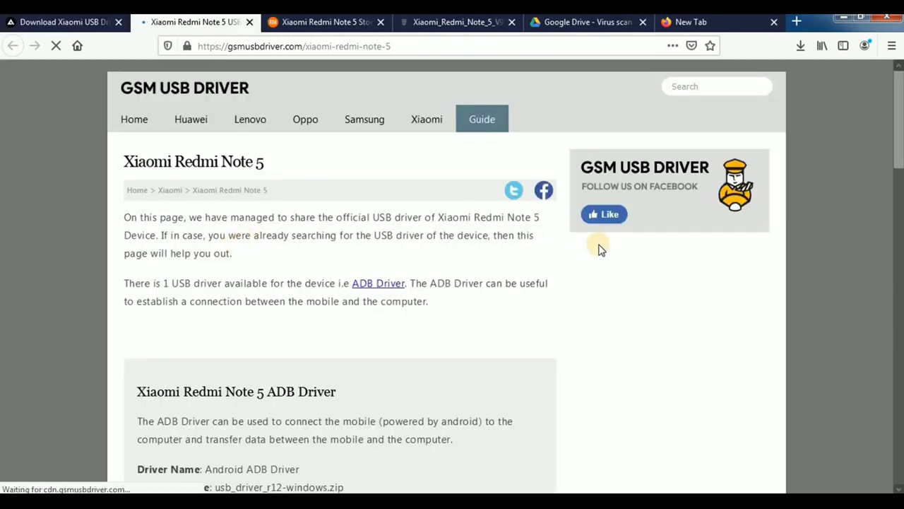
{"action": "scroll", "coordinate": [586, 247], "scroll_direction": "down", "scroll_amount": 5}
{"action": "scroll", "coordinate": [424, 212], "scroll_direction": "up", "scroll_amount": 2}
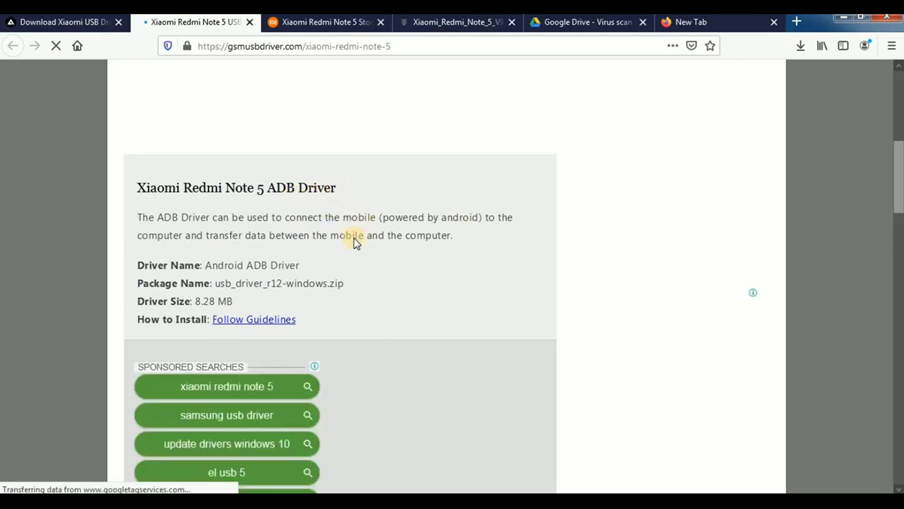
{"action": "scroll", "coordinate": [458, 235], "scroll_direction": "down", "scroll_amount": 8}
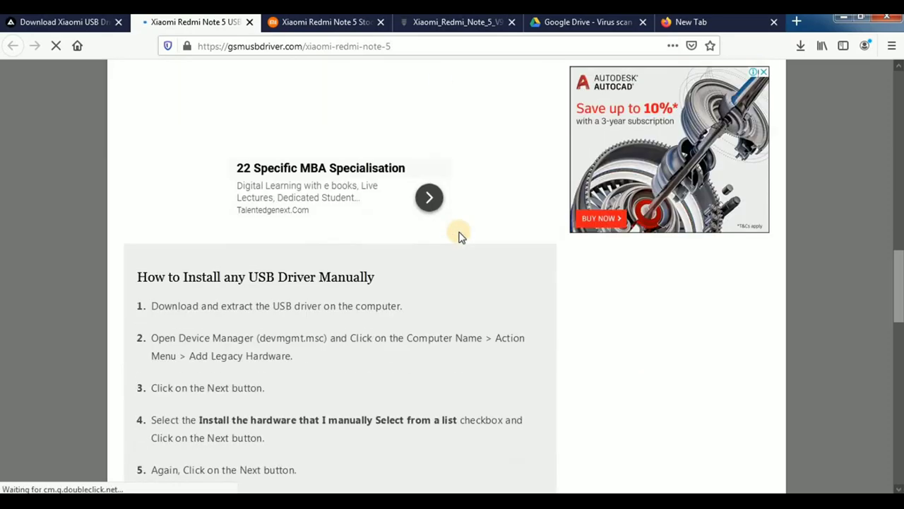
{"action": "scroll", "coordinate": [459, 236], "scroll_direction": "down", "scroll_amount": 9}
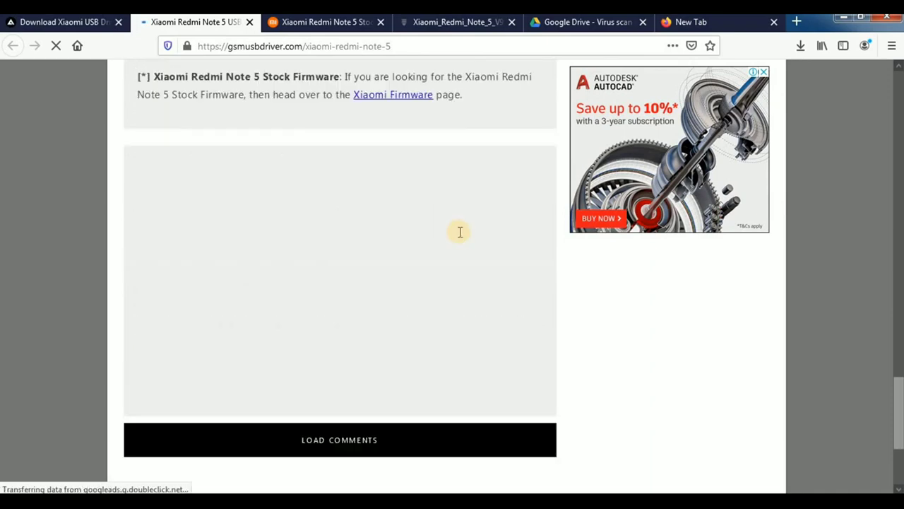
{"action": "scroll", "coordinate": [460, 233], "scroll_direction": "up", "scroll_amount": 9}
{"action": "scroll", "coordinate": [460, 233], "scroll_direction": "up", "scroll_amount": 8}
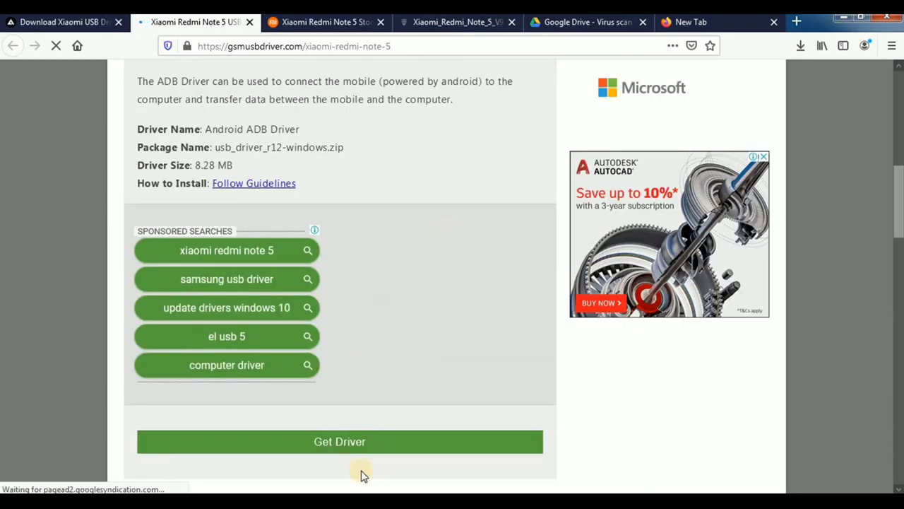
{"action": "left_click", "coordinate": [350, 444]}
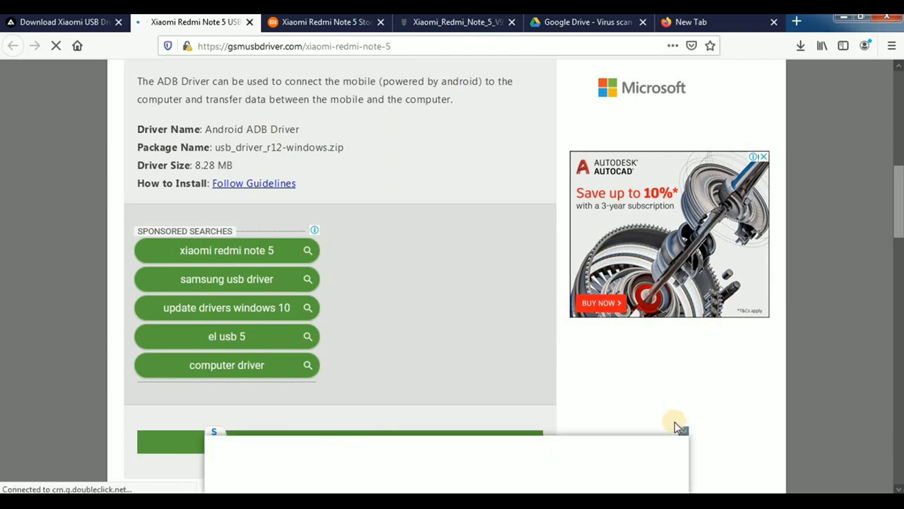
{"action": "scroll", "coordinate": [563, 295], "scroll_direction": "down", "scroll_amount": 2}
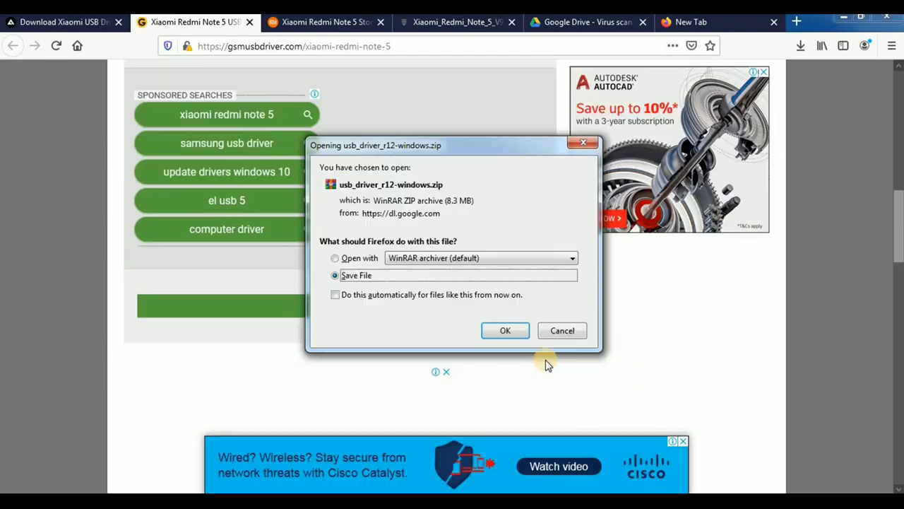
{"action": "left_click", "coordinate": [513, 332]}
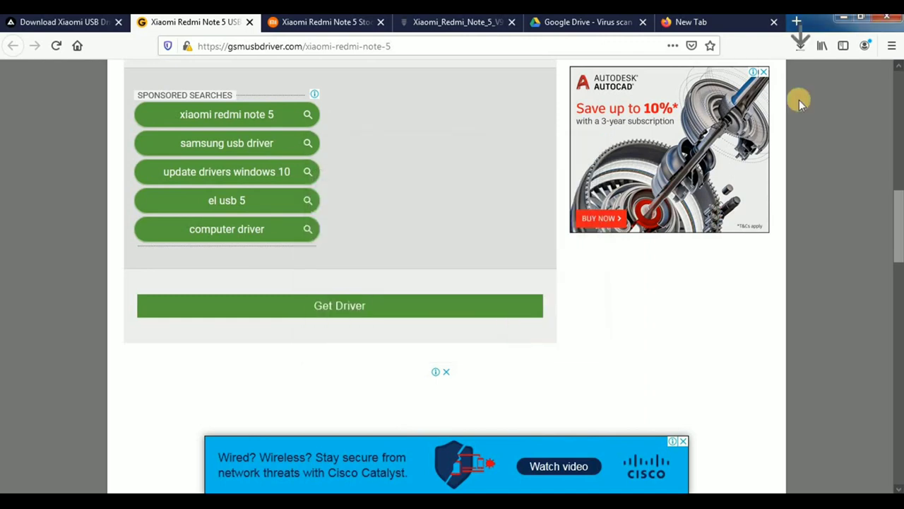
{"action": "left_click", "coordinate": [801, 47]}
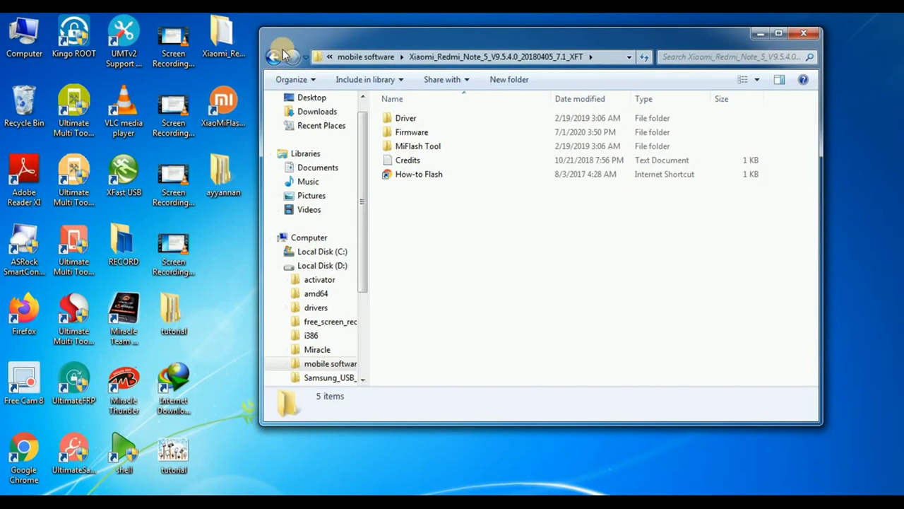
Open Xiaomi_Redmi_Note_5's Driver folder, then its Firmware folder with the flash_all scripts
{"action": "left_click", "coordinate": [272, 59]}
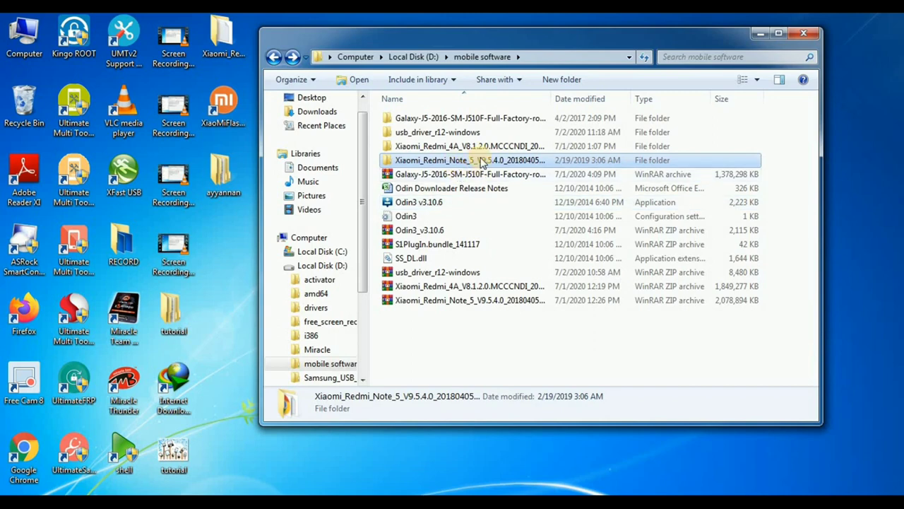
{"action": "left_click", "coordinate": [445, 134]}
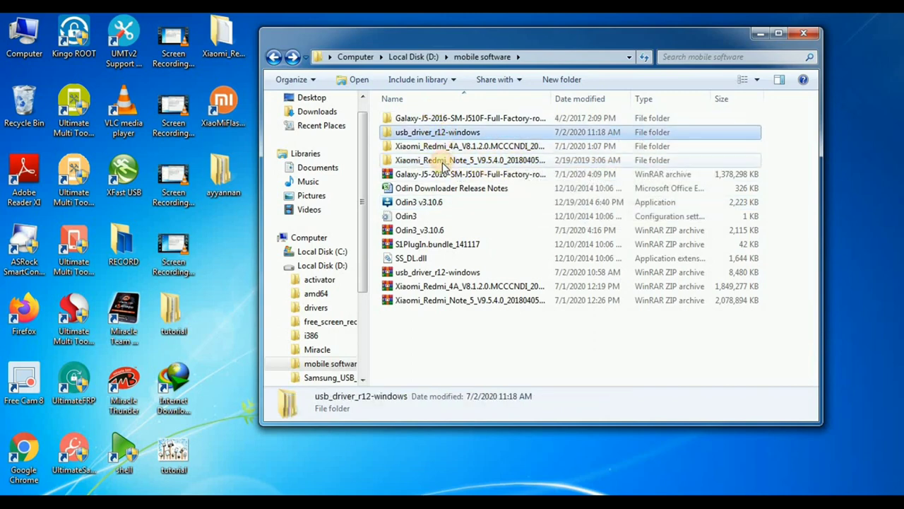
{"action": "double_click", "coordinate": [443, 161]}
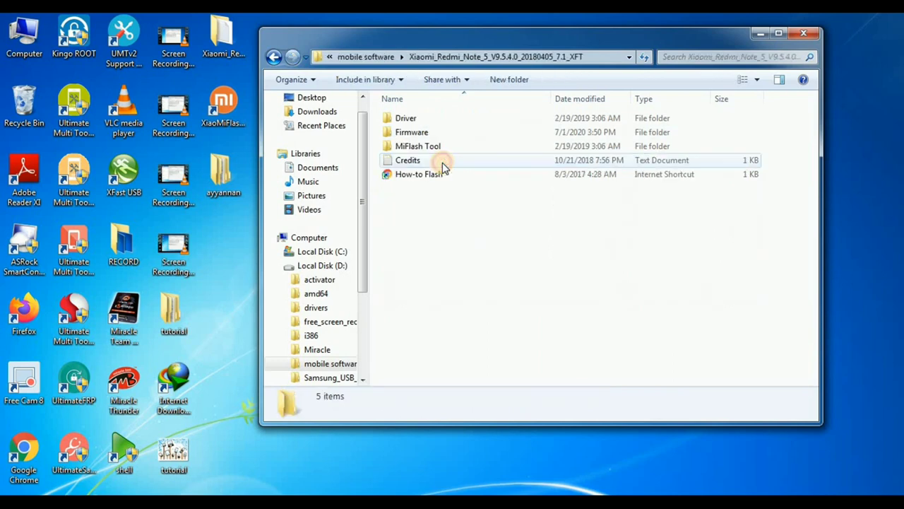
{"action": "double_click", "coordinate": [431, 123]}
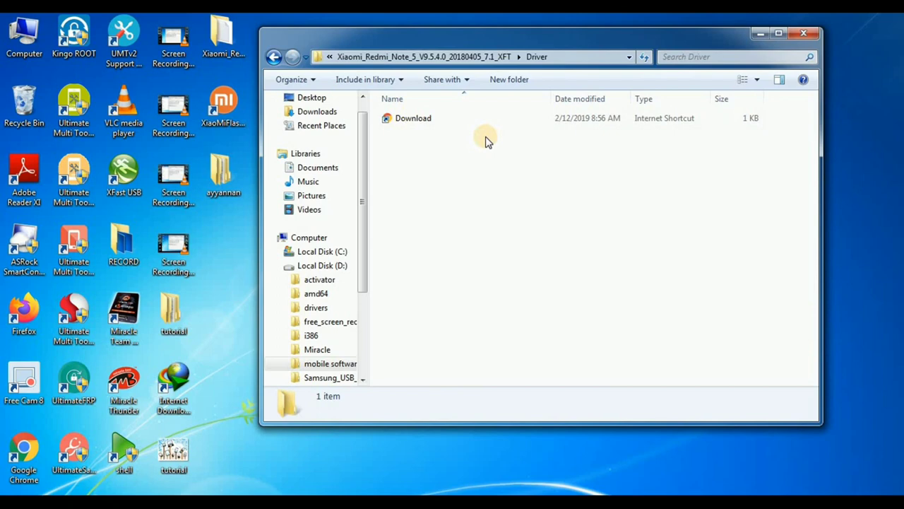
{"action": "left_click", "coordinate": [274, 58]}
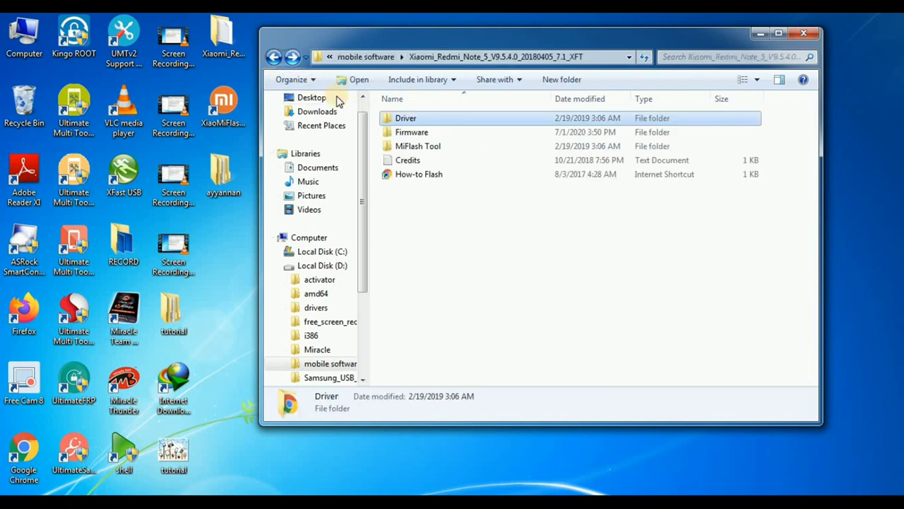
{"action": "double_click", "coordinate": [410, 134]}
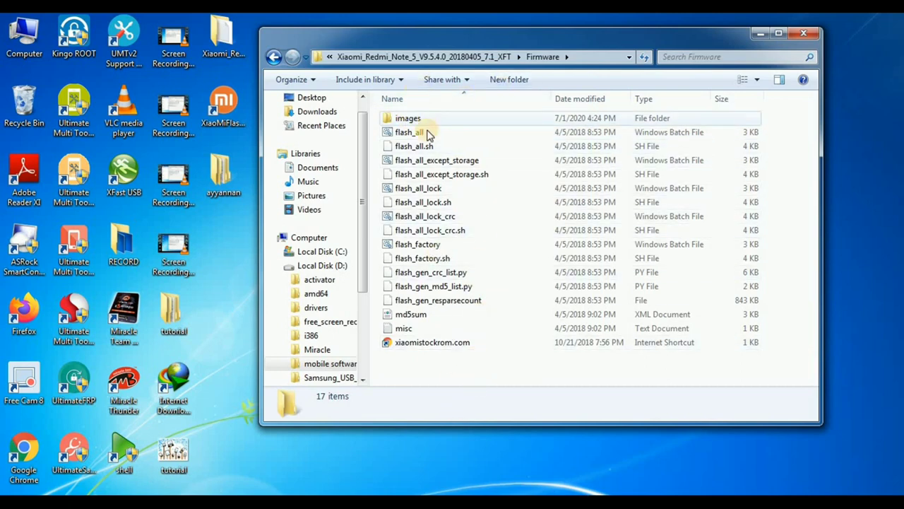
Look through the Firmware images folder, then return to the package's top level
{"action": "double_click", "coordinate": [406, 118]}
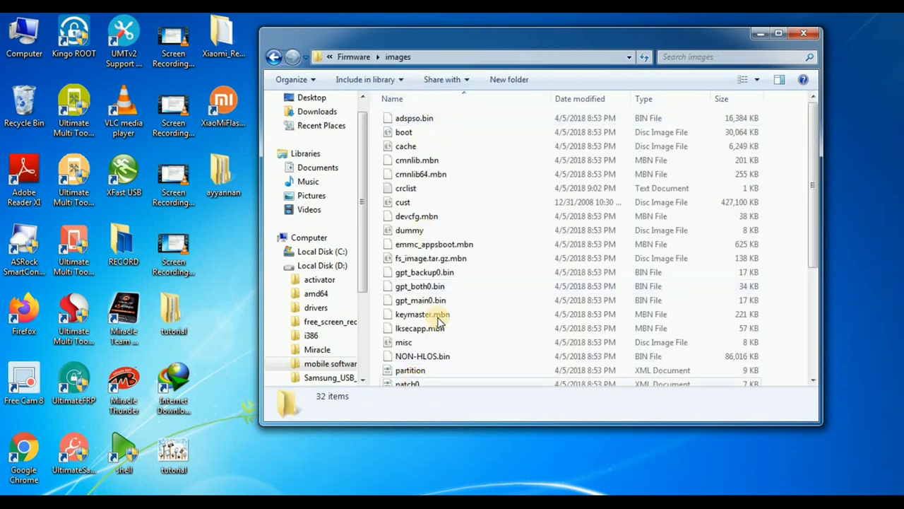
{"action": "scroll", "coordinate": [453, 276], "scroll_direction": "down", "scroll_amount": 4}
{"action": "scroll", "coordinate": [480, 362], "scroll_direction": "up", "scroll_amount": 4}
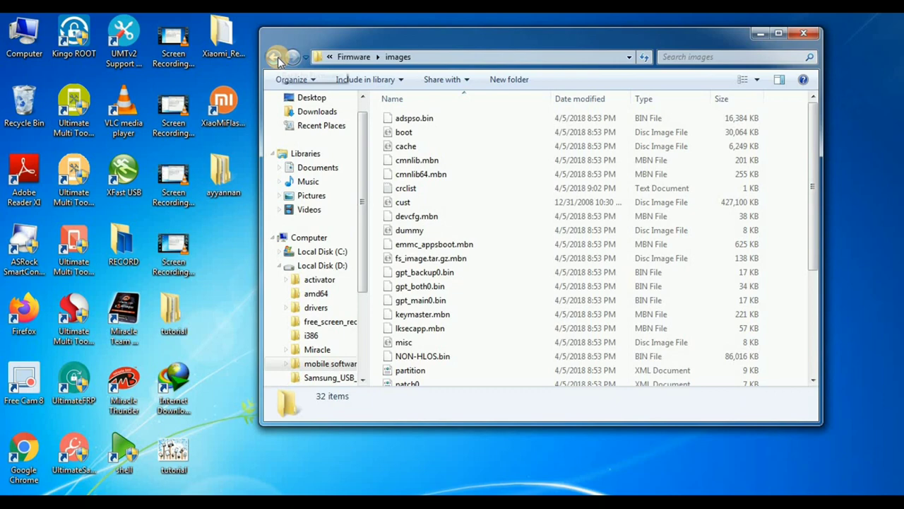
{"action": "left_click", "coordinate": [275, 57]}
{"action": "left_click", "coordinate": [275, 57]}
Check the MiFlash Tool folder's Download shortcut, then open Credits in Notepad
{"action": "left_click", "coordinate": [434, 151]}
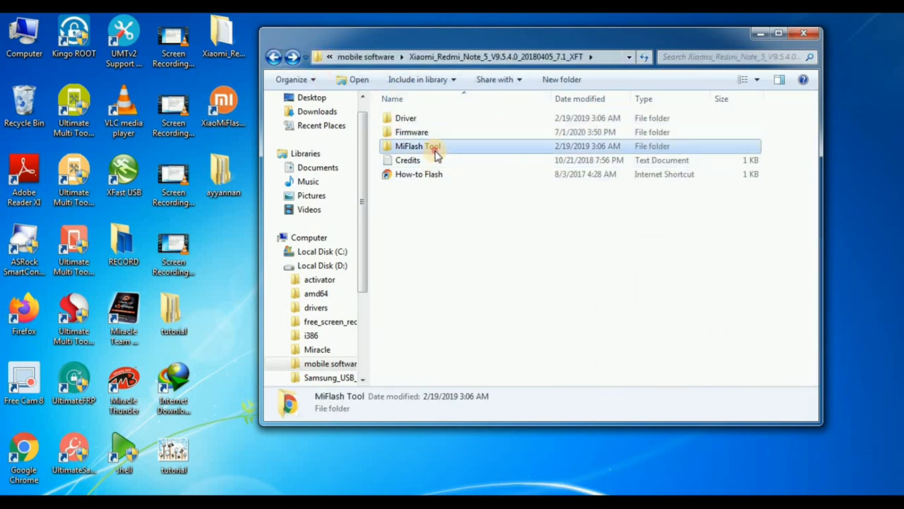
{"action": "double_click", "coordinate": [435, 155]}
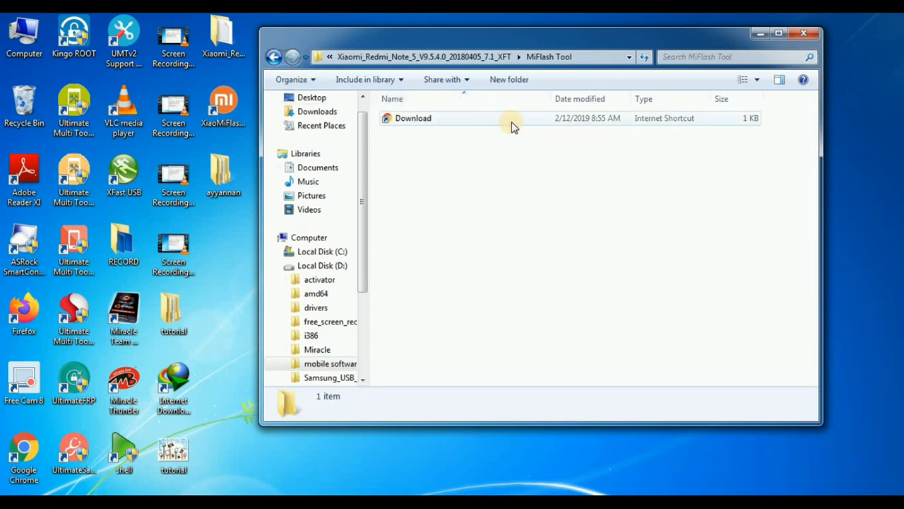
{"action": "left_click", "coordinate": [275, 59]}
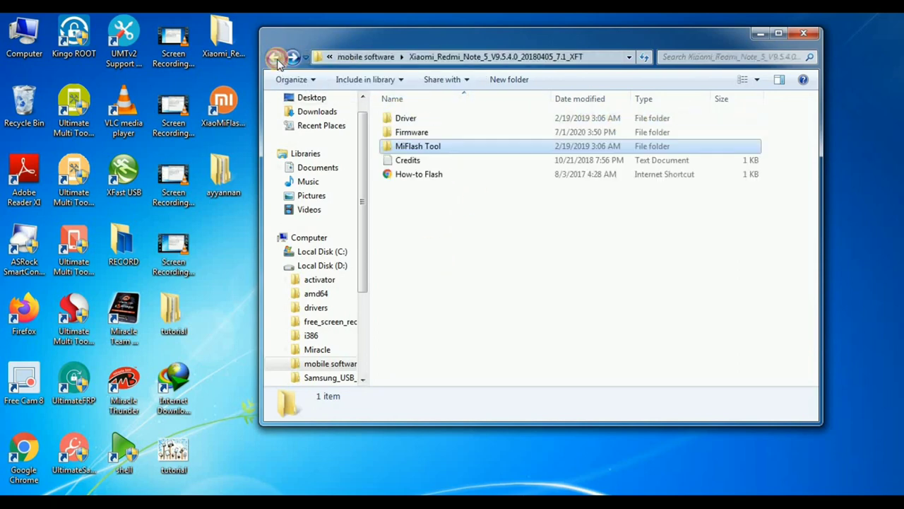
{"action": "double_click", "coordinate": [452, 163]}
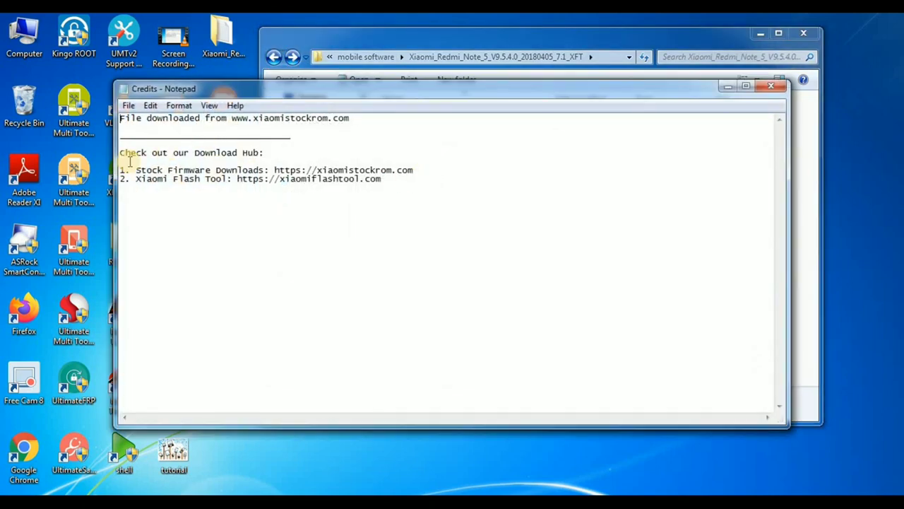